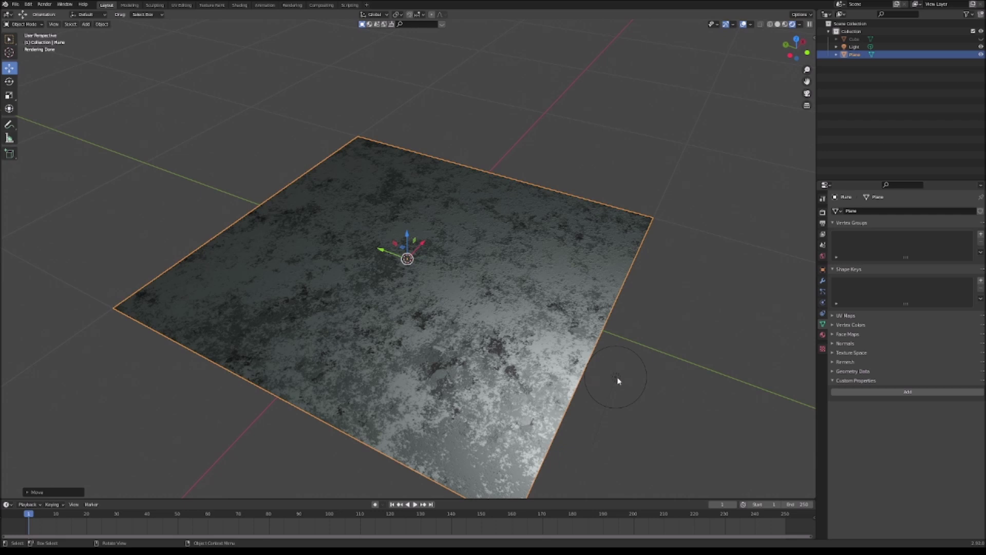
Step: Select the Light object beside the grungy metal-textured plane
left_click(619, 378)
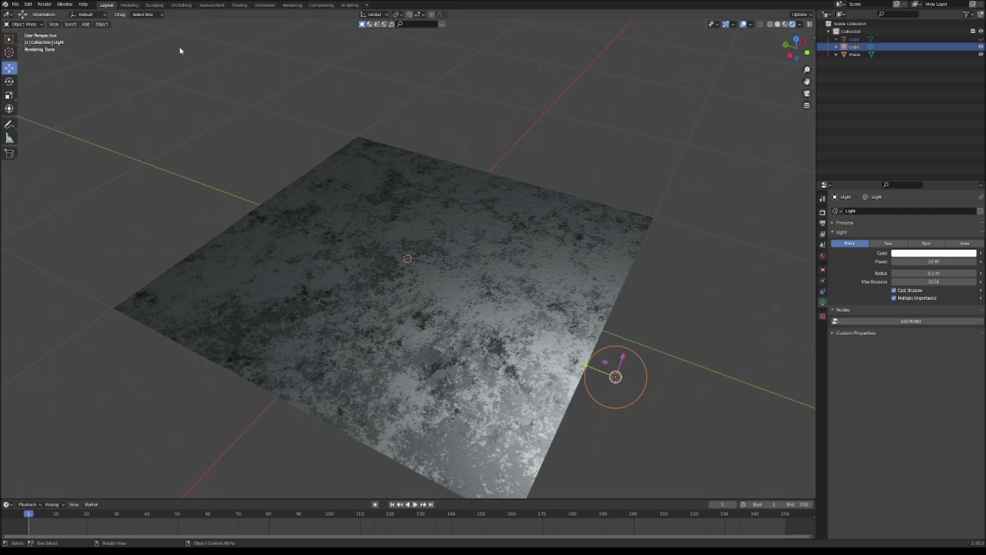
Step: Show the plane's material nodes in the Shading workspace and nudge the c_metal image node
left_click(239, 5)
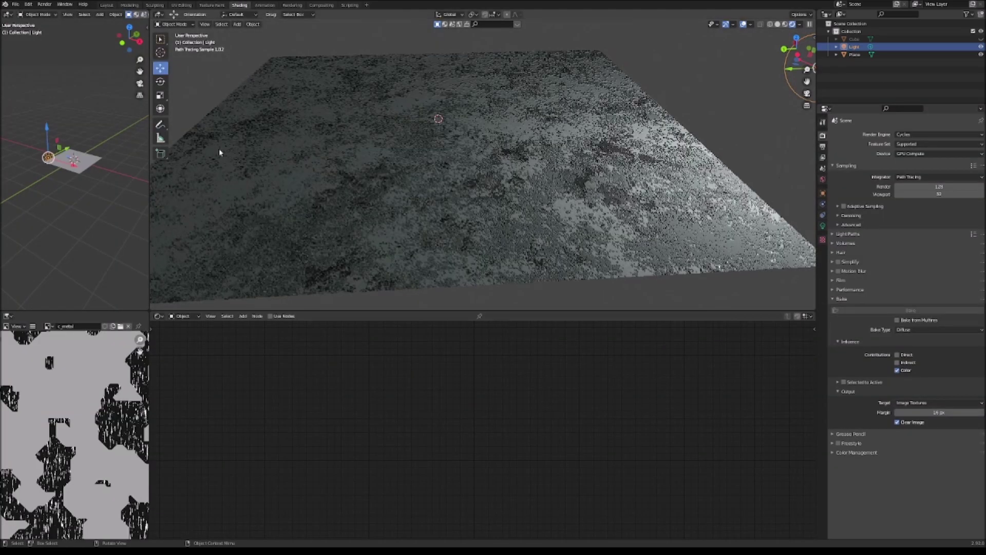
left_click(527, 206)
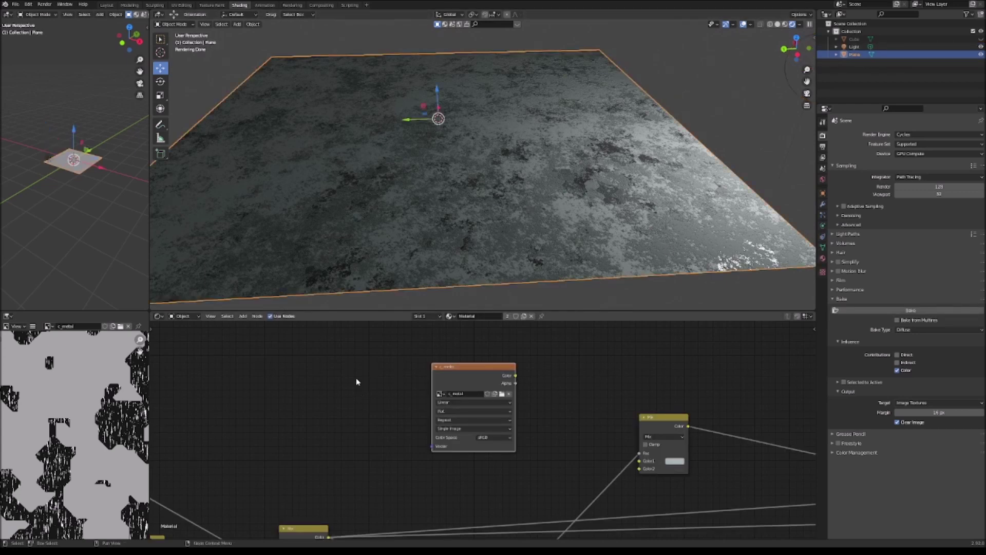
left_click_drag(459, 375, 463, 371)
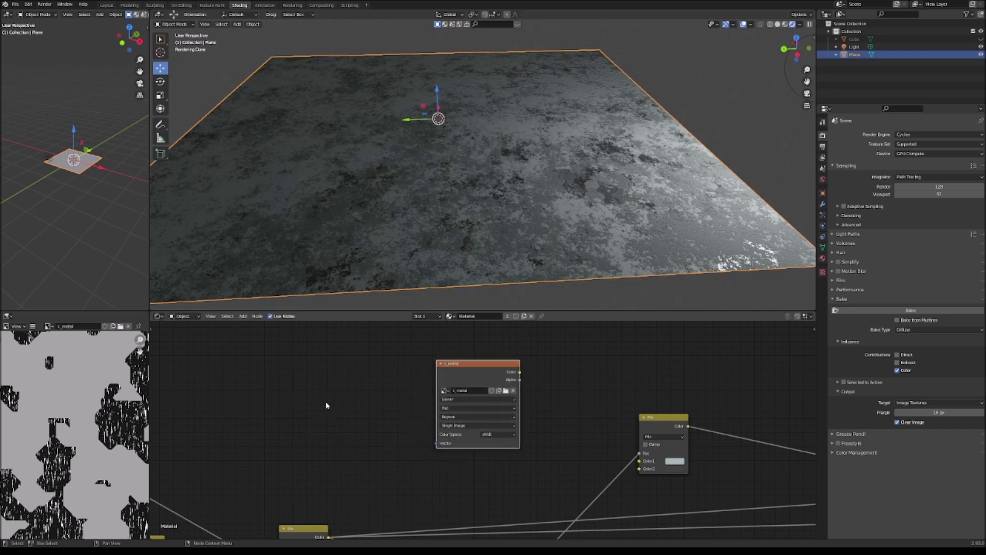
Step: Search the Add menu for an 'image' node, then cancel without adding one
key("shift+a")
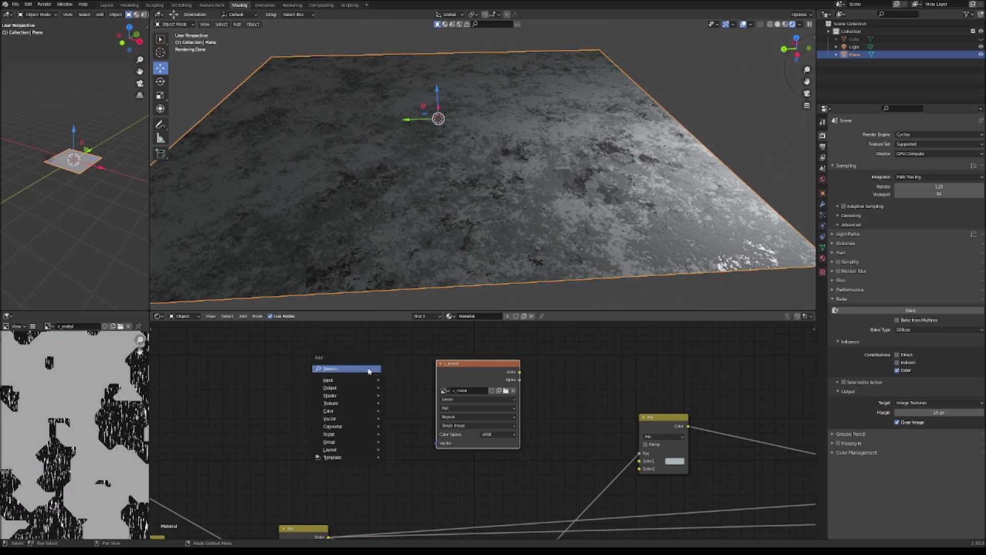
left_click(369, 369)
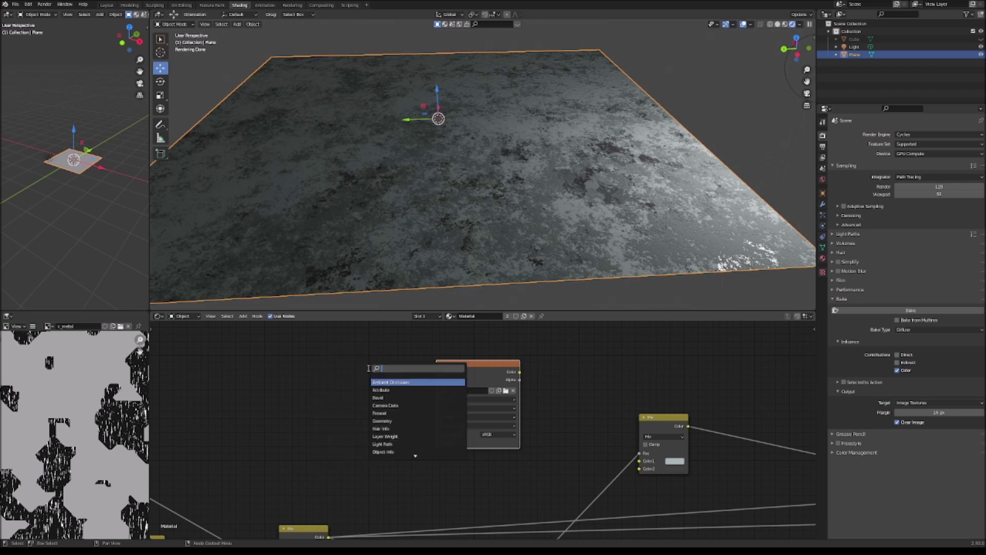
type("image")
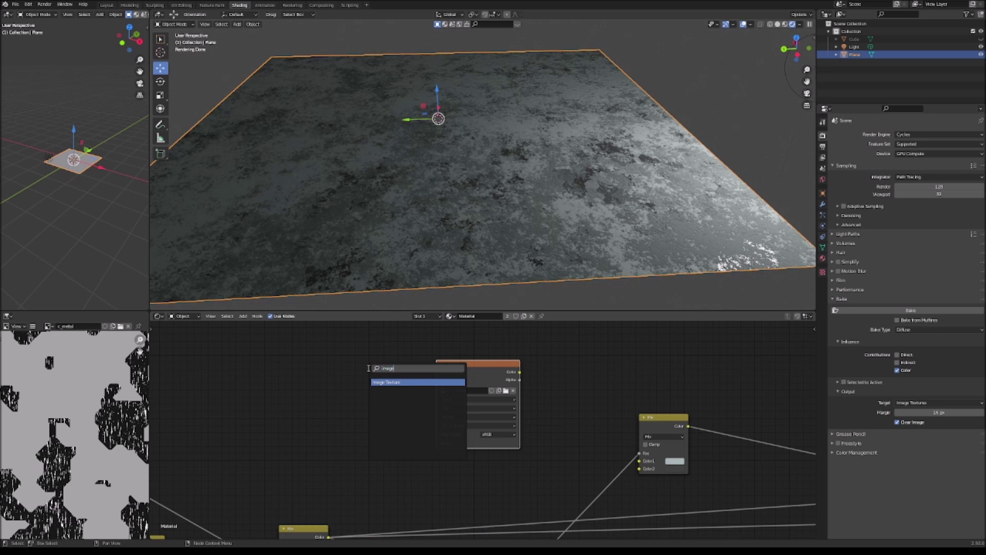
key("Escape")
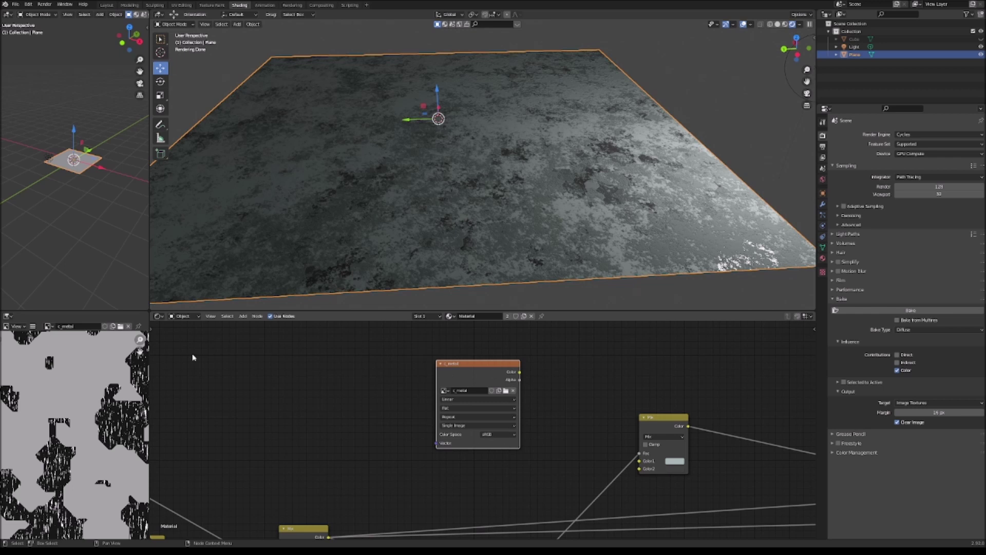
Step: Inspect c_metal in the Image Editor and run a Cycles Diffuse color bake into it
scroll(17, 389, "down", 2)
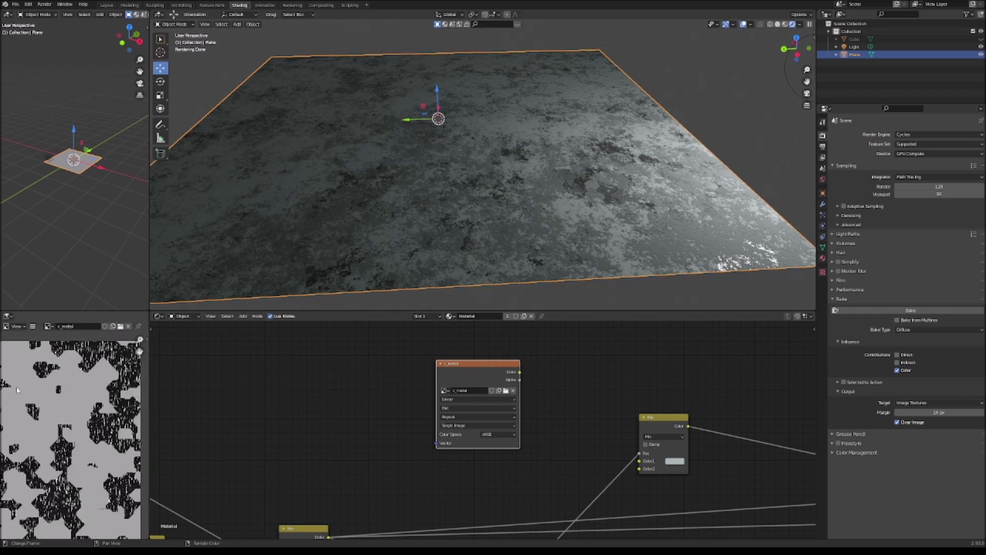
scroll(17, 389, "down", 3)
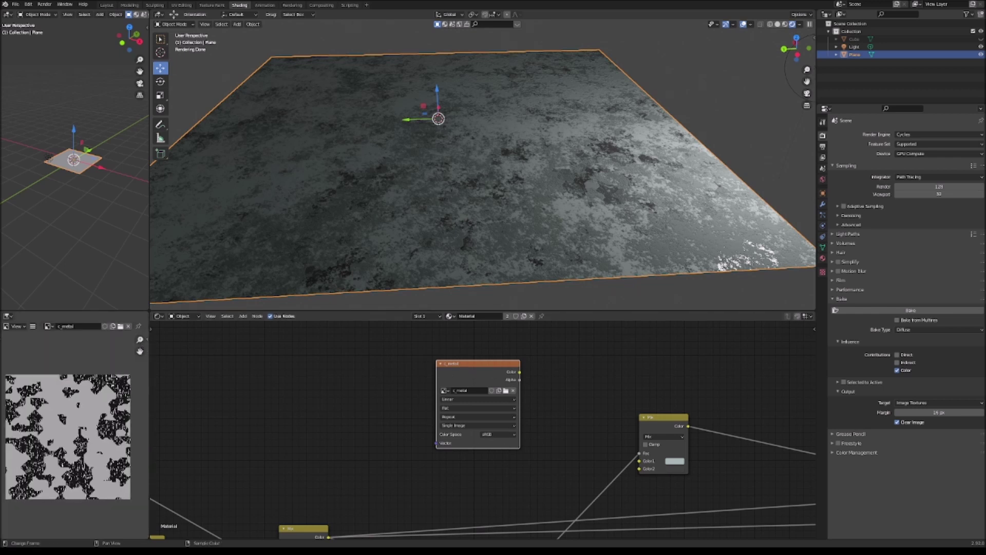
scroll(74, 403, "up", 1)
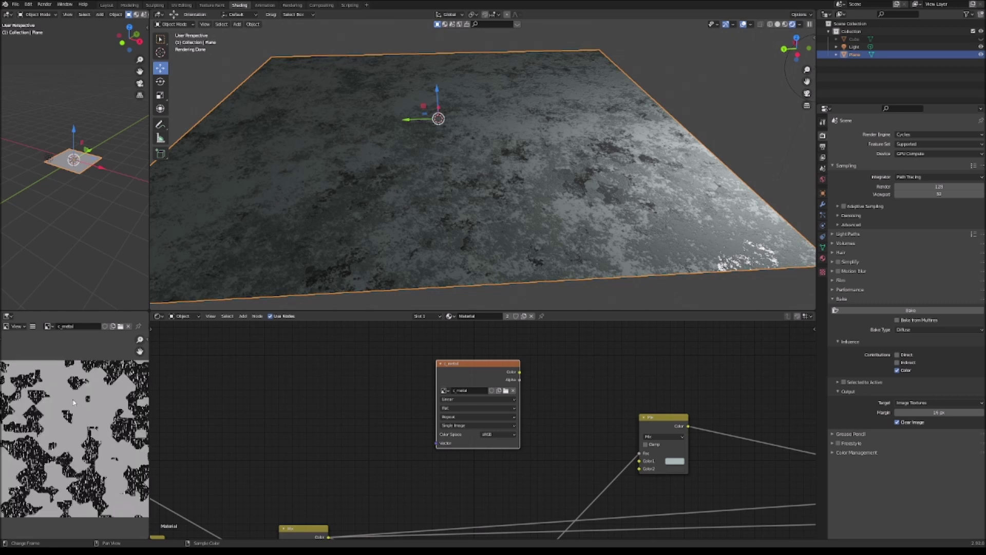
scroll(73, 403, "down", 2)
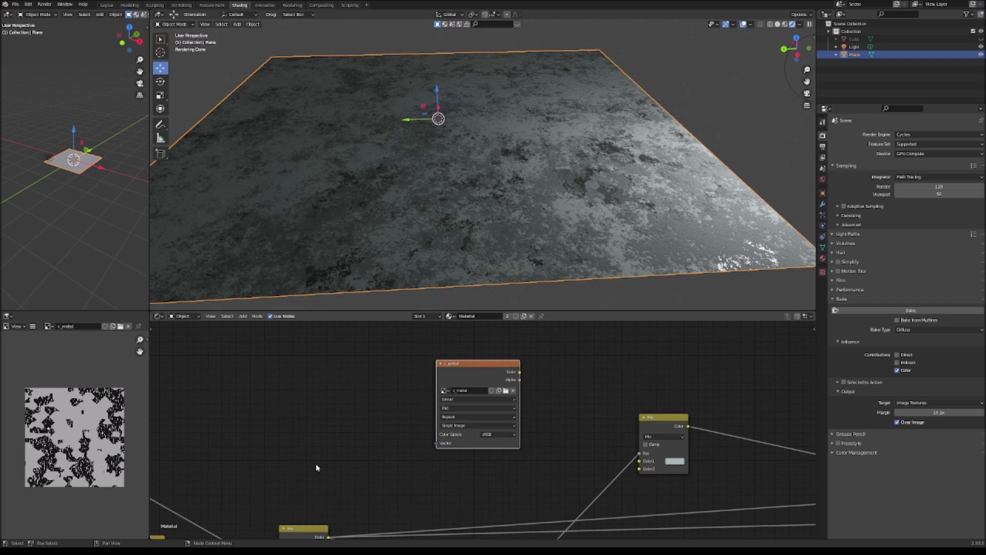
left_click(877, 313)
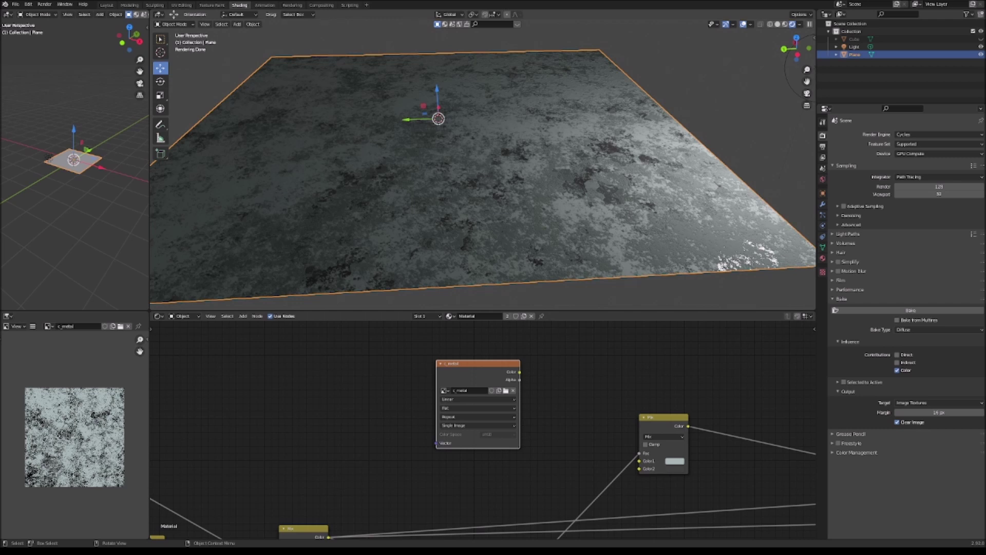
Step: Save the baked c_metal image to disk from the Image menu
left_click(33, 327)
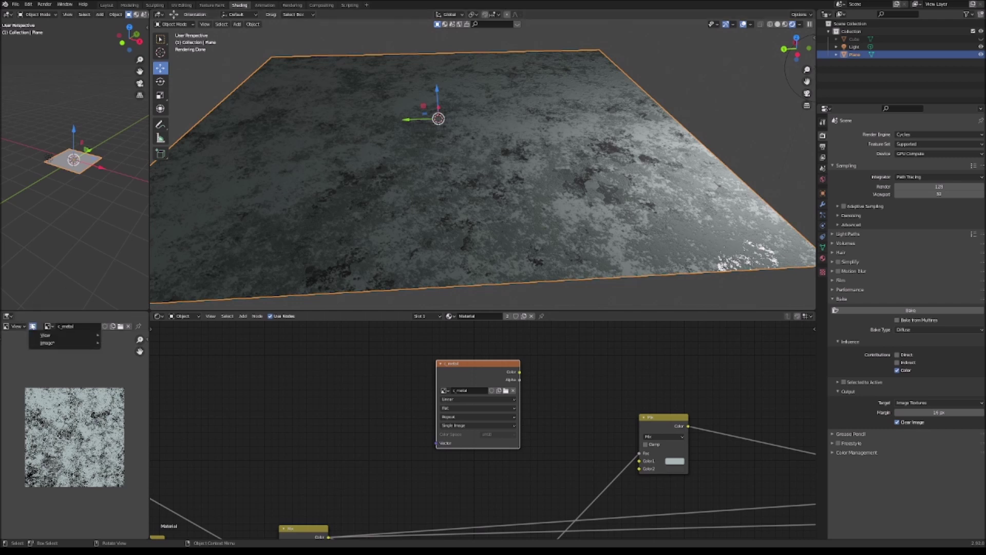
mouse_move(42, 344)
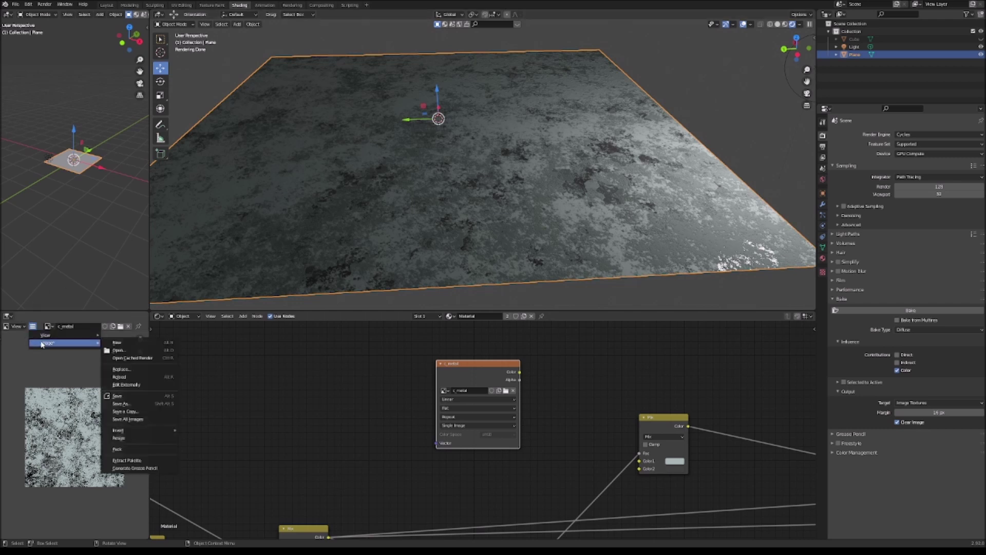
left_click(141, 396)
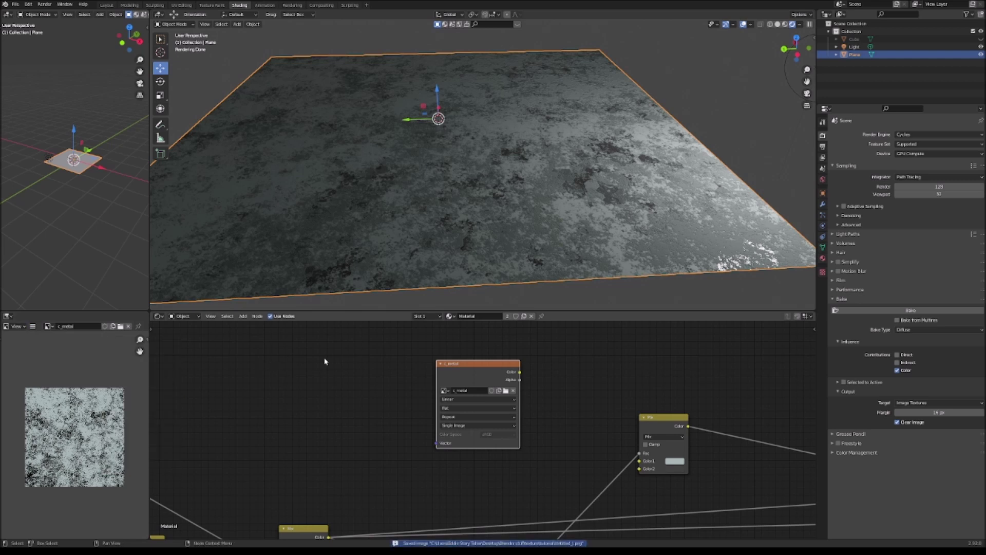
Step: Revisit the Image menu options, then bring up the bake type list
left_click(32, 326)
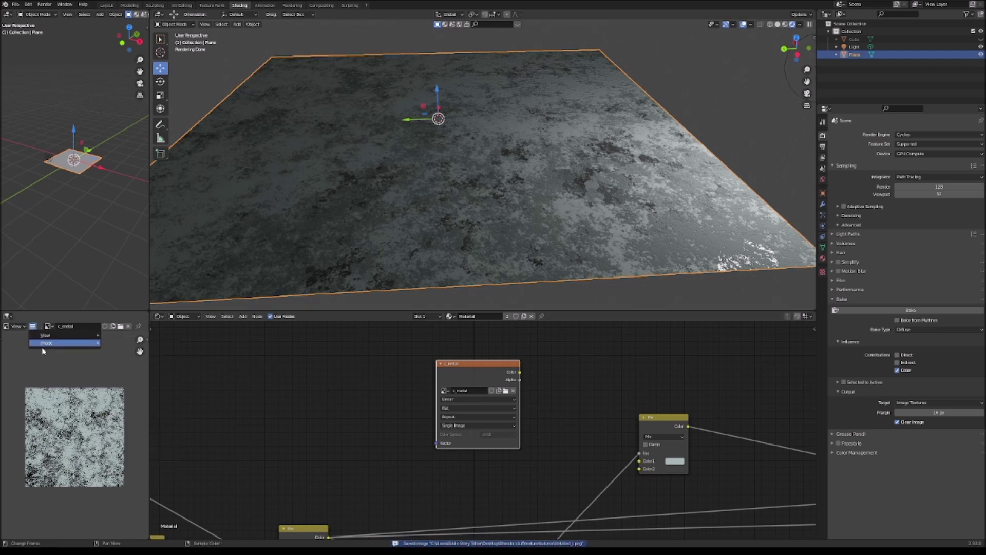
mouse_move(62, 343)
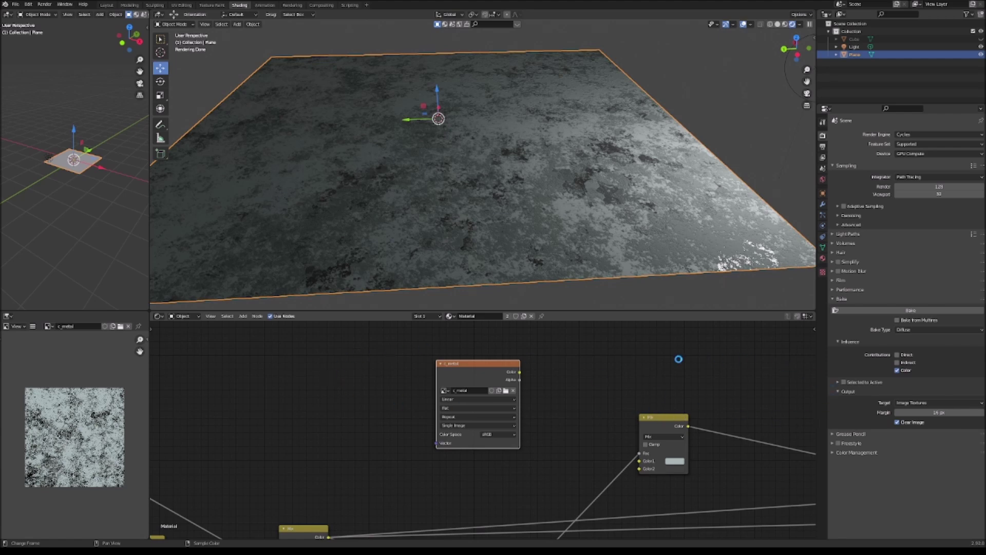
left_click(949, 330)
Step: Create a new 4096 × 4096 px, 32-bit Float image named c_metal_n on the texture node
left_click(499, 391)
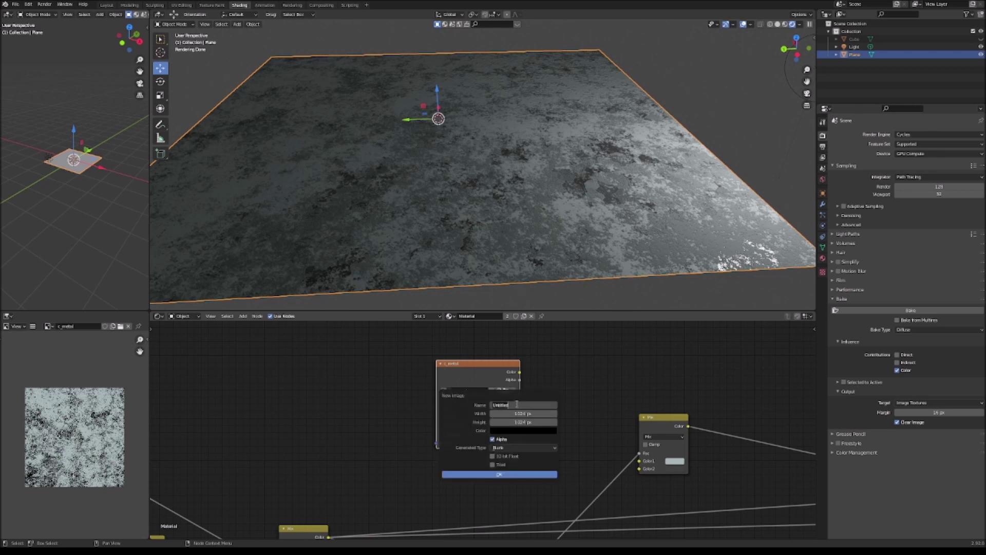
type("c")
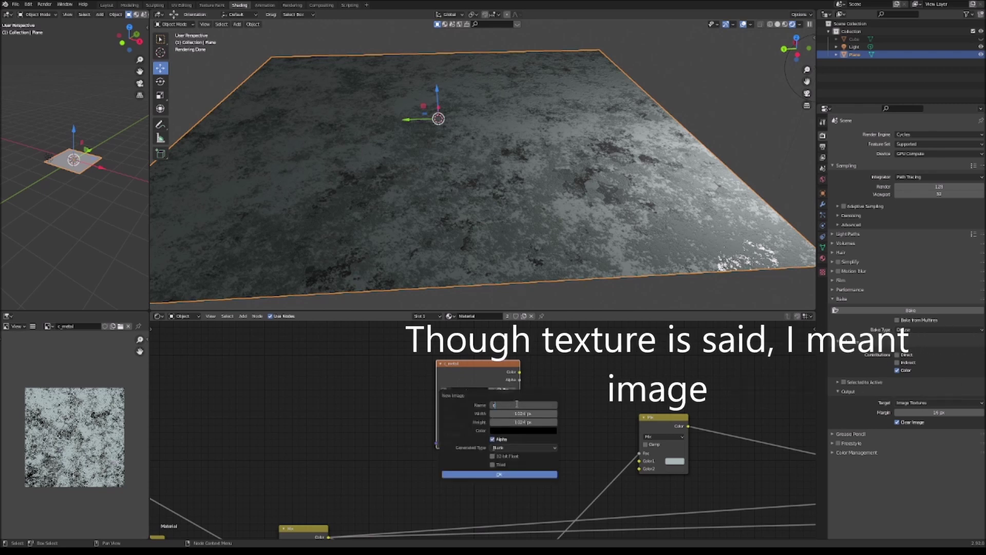
type("_metal")
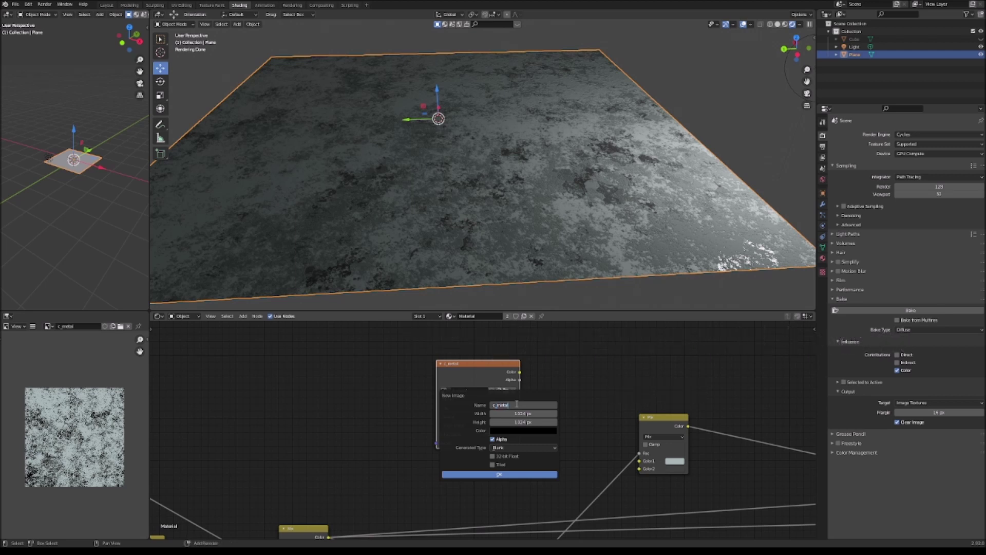
type("_n")
key("Return")
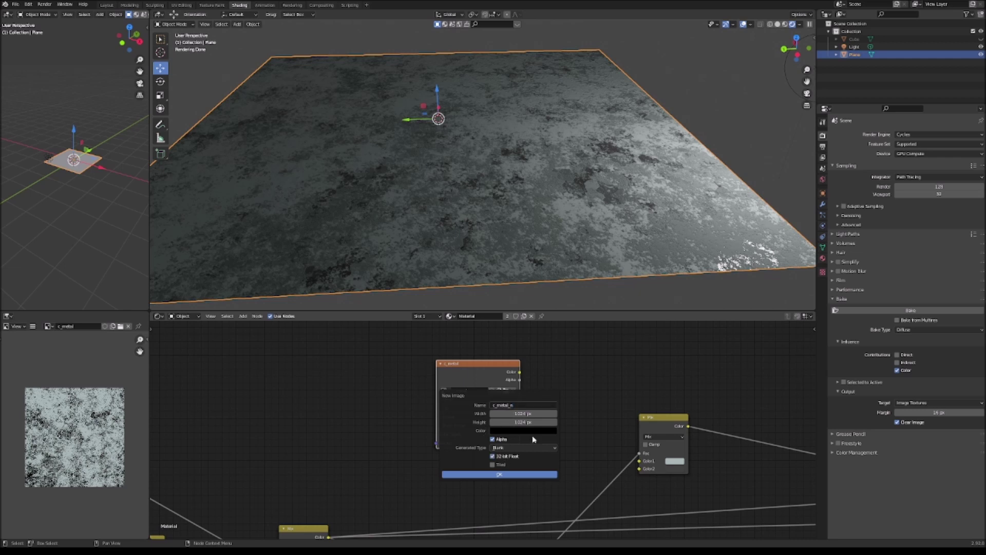
left_click(541, 413)
type("*4")
left_click(538, 420)
type("*")
key("Return")
left_click(465, 477)
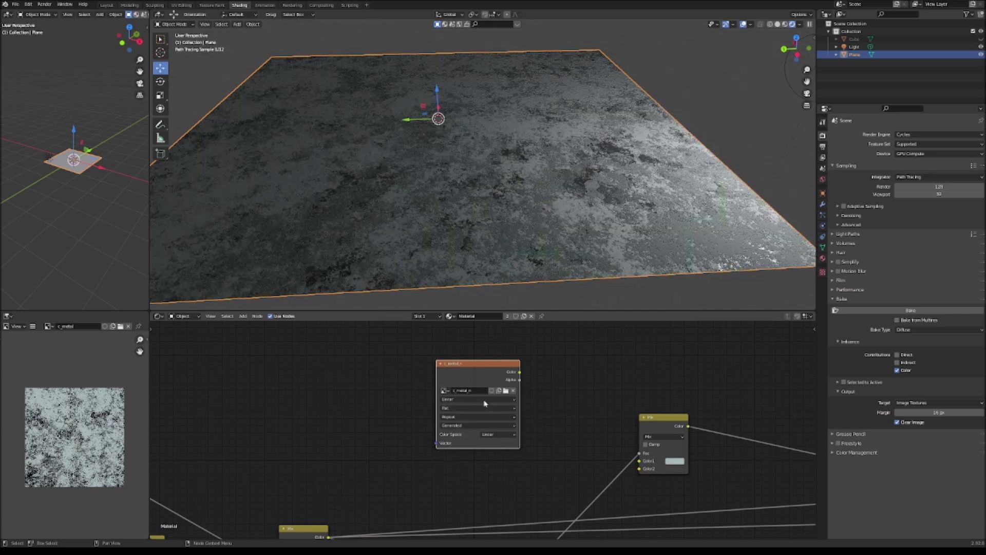
Step: Set the bake type to Normal
left_click(904, 331)
left_click(905, 331)
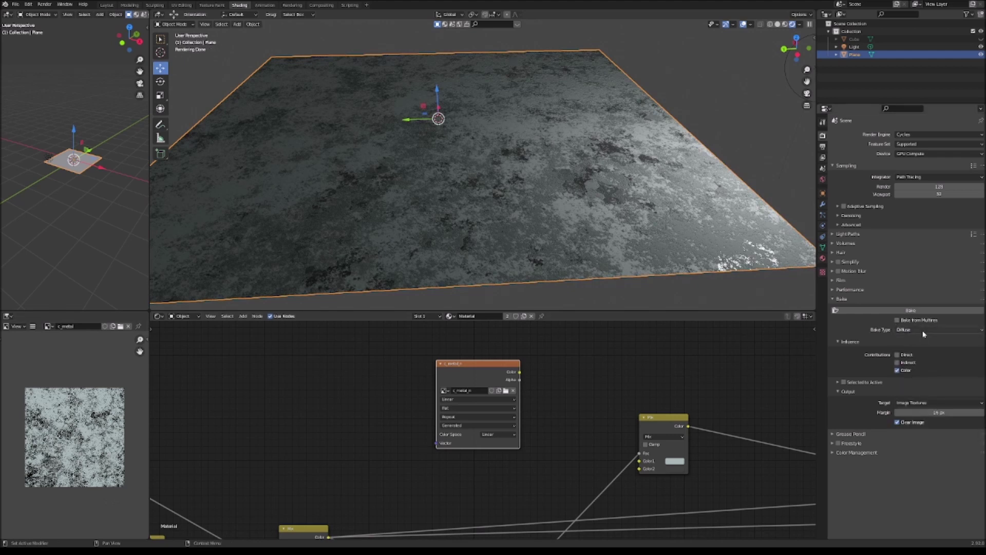
left_click(905, 331)
left_click(919, 368)
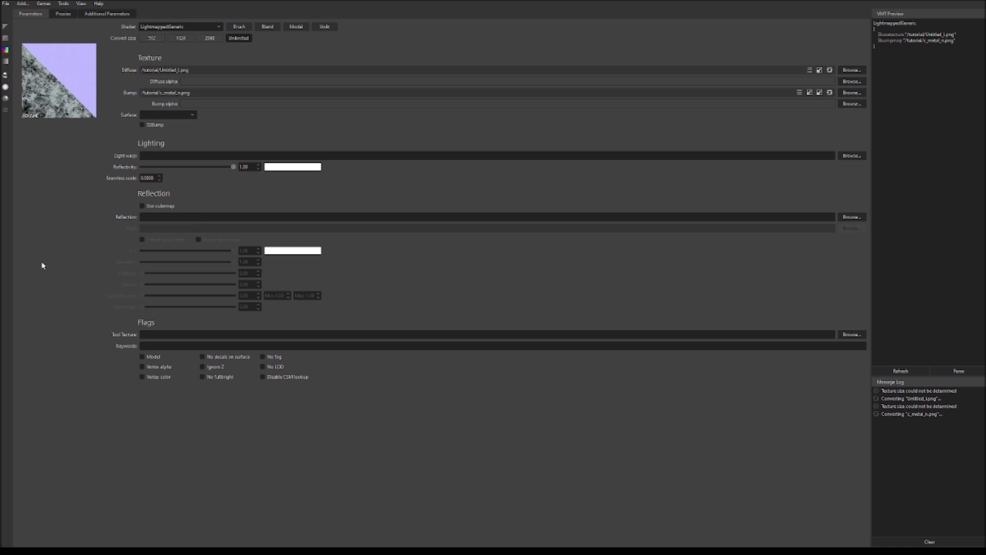
Step: Enable env_cubemap reflections on the material
left_click(152, 207)
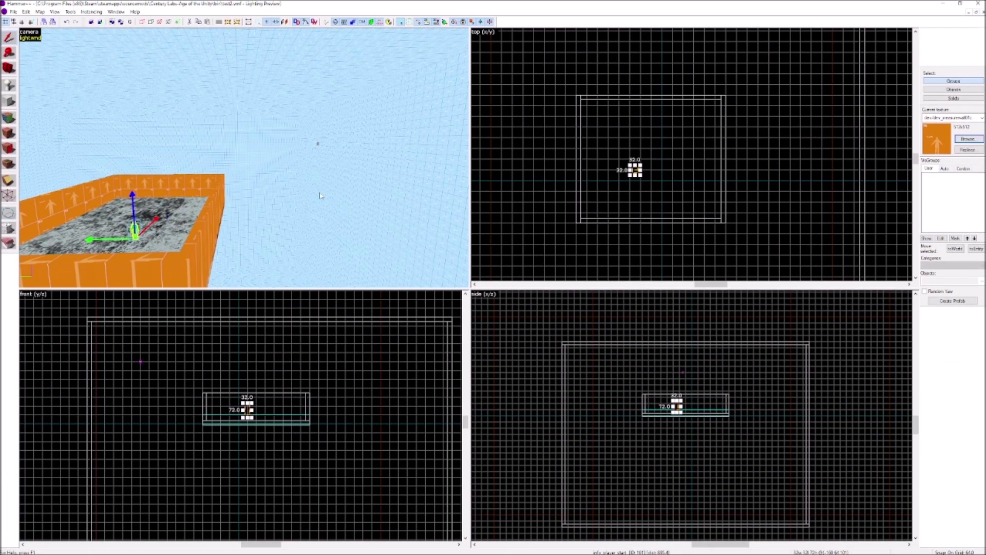
left_click_drag(319, 196, 244, 158)
key("Down")
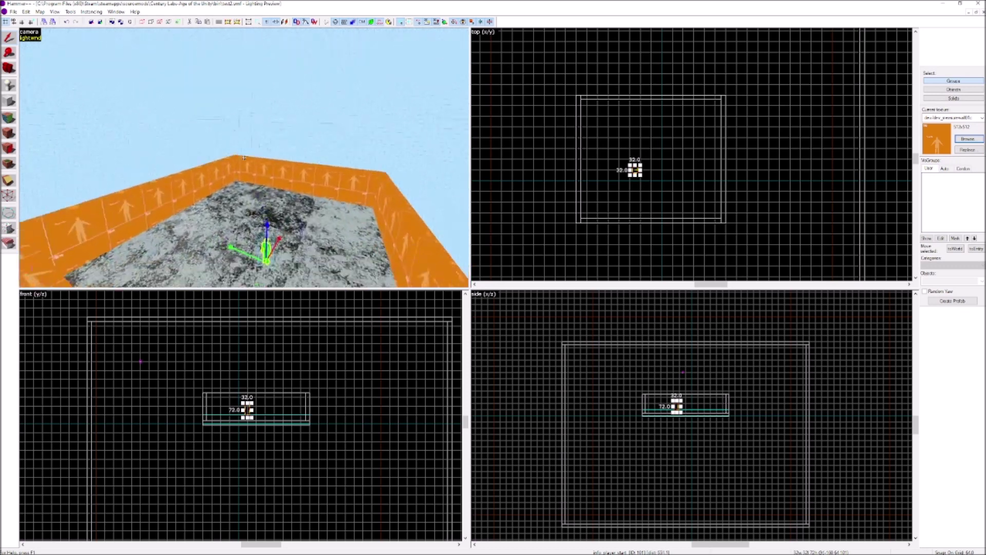
key("w")
key("Left")
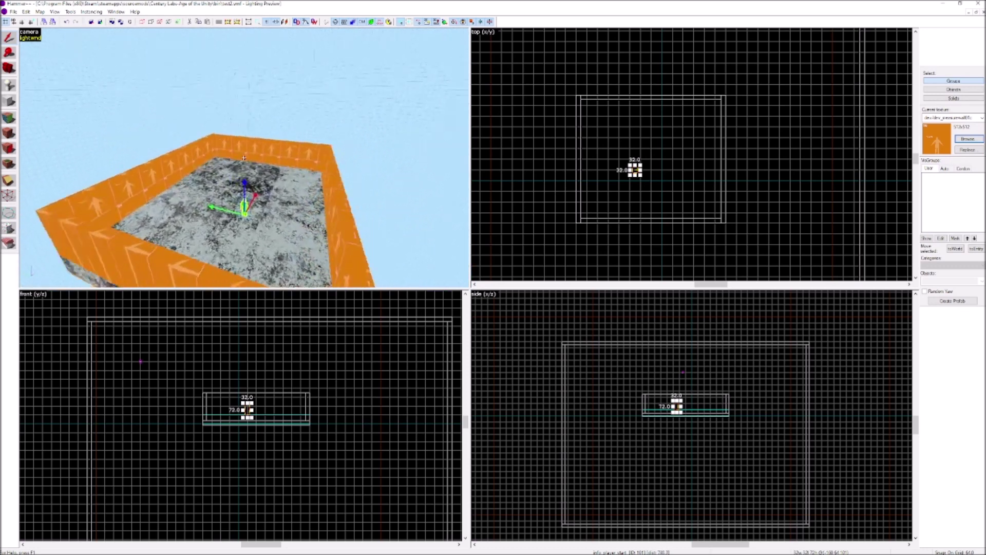
key("s")
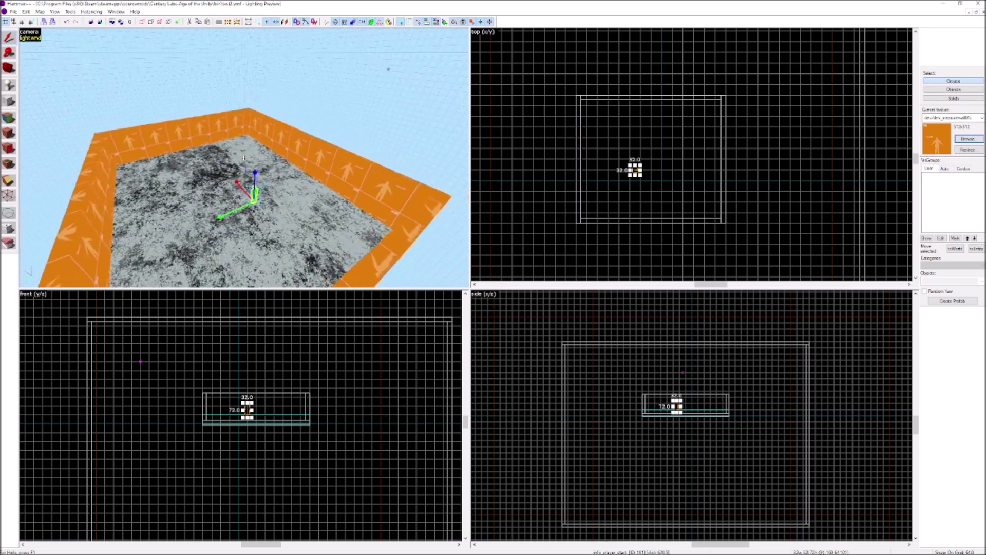
key("Left")
key("Right")
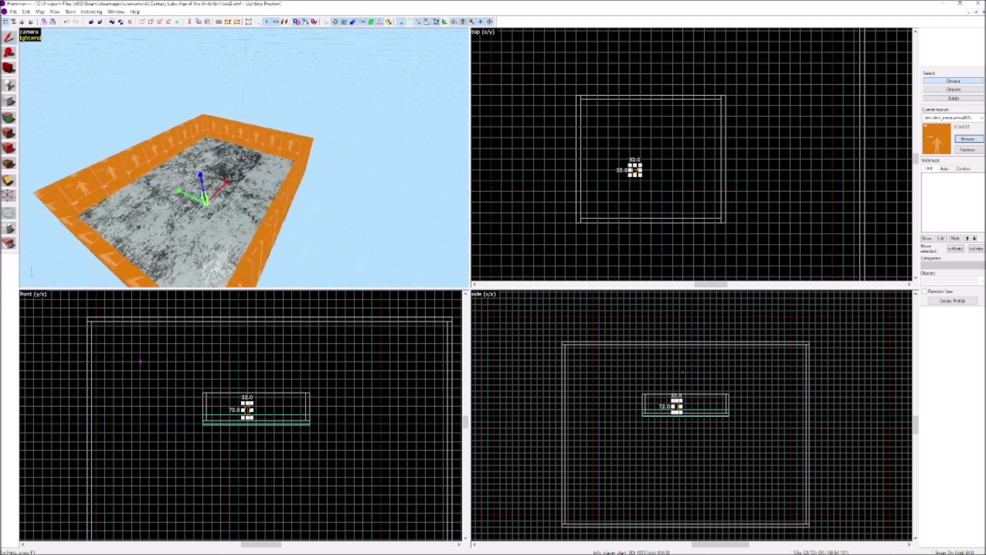
key("Left")
key("Left")
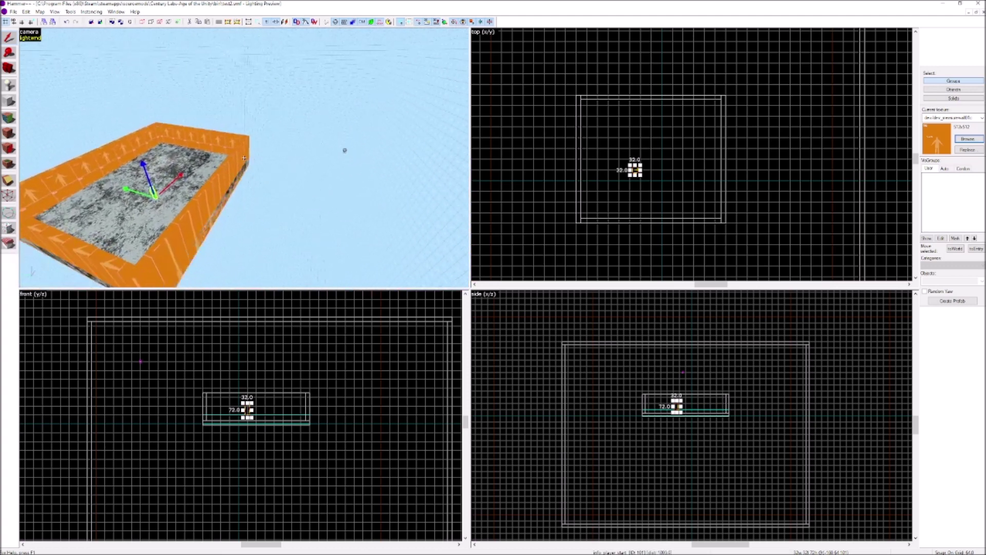
left_click(419, 152)
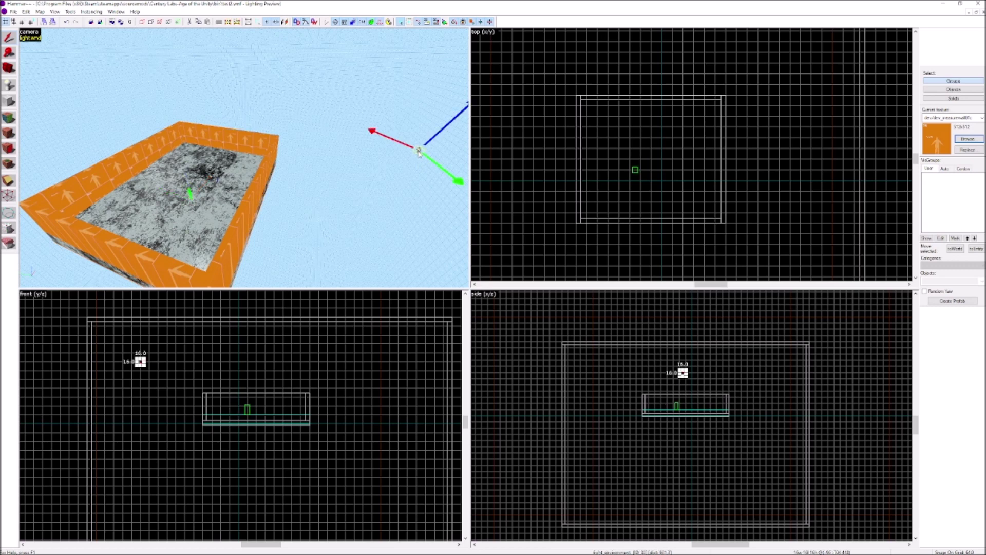
Step: Review the light_environment properties, then place an info_player_start on the room's floor
double_click(419, 152)
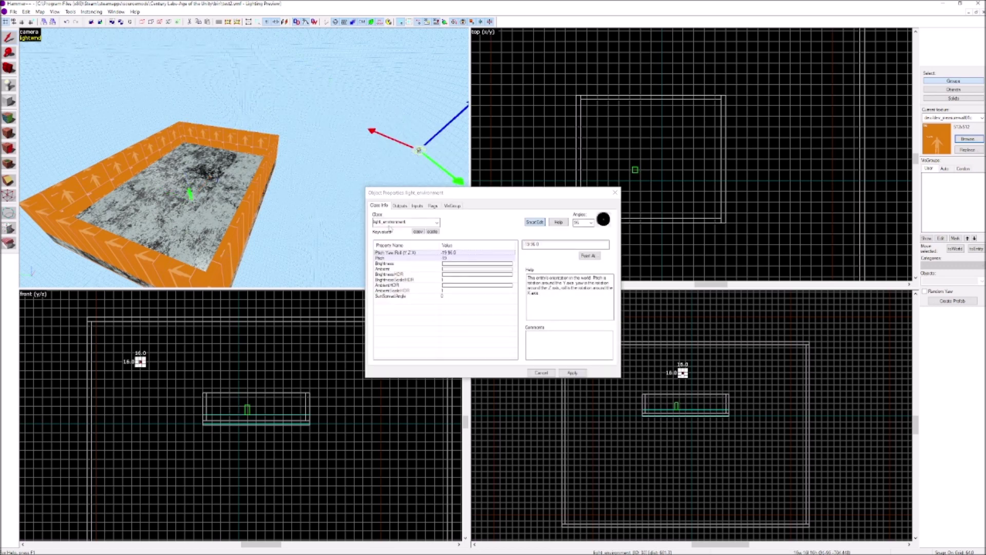
left_click(615, 192)
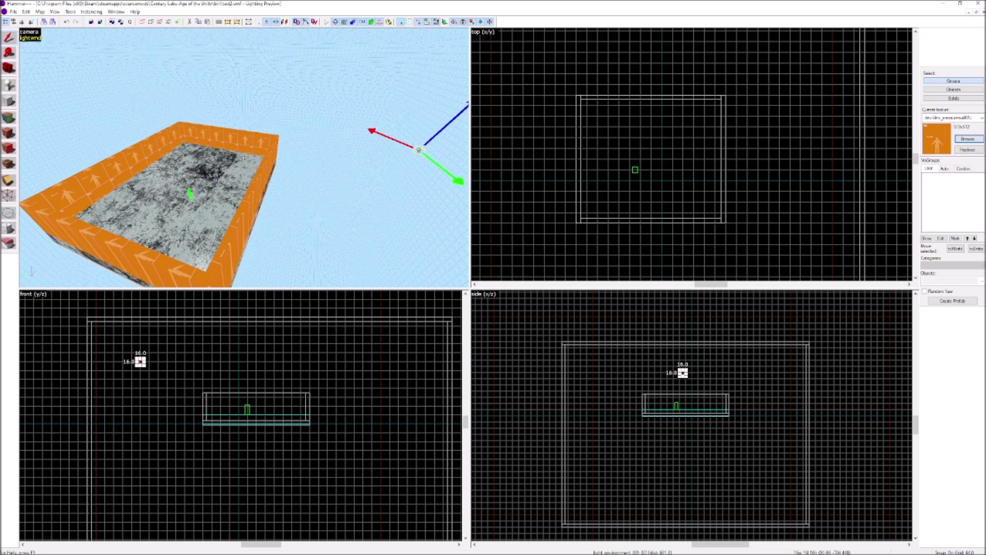
scroll(244, 158, "up", 8)
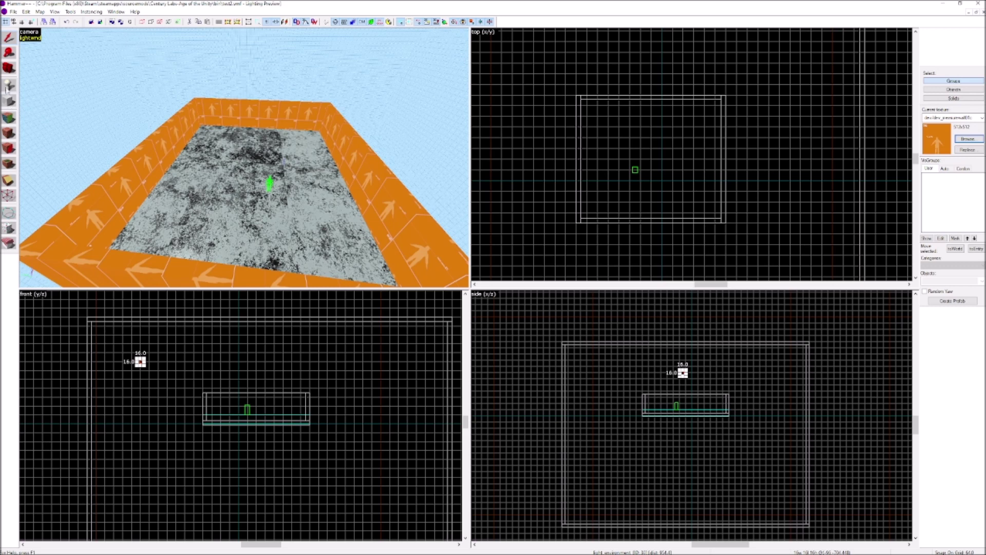
left_click(10, 85)
left_click(236, 173)
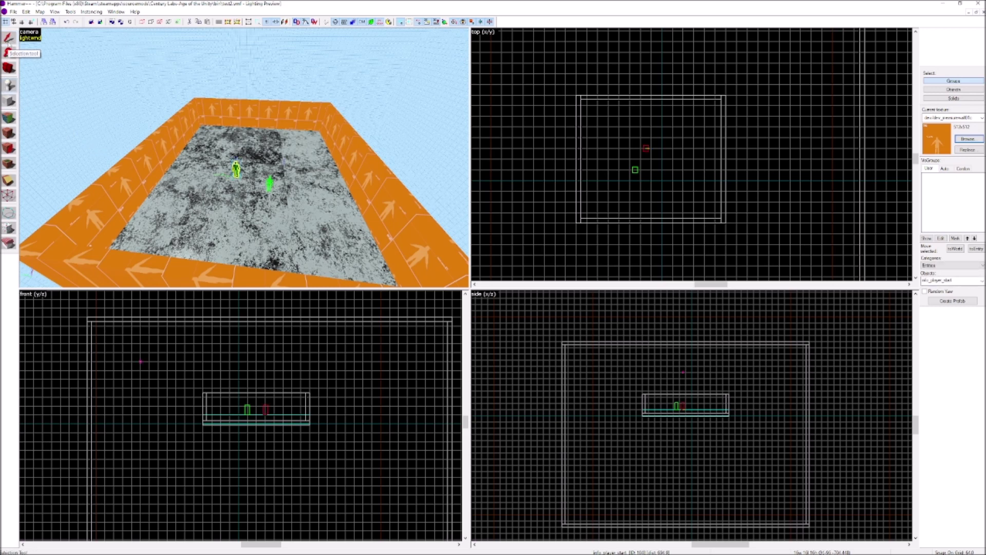
Step: Change the new info_player_start's class to env_cubemap and apply it
left_click(8, 38)
left_click(236, 168)
double_click(235, 169)
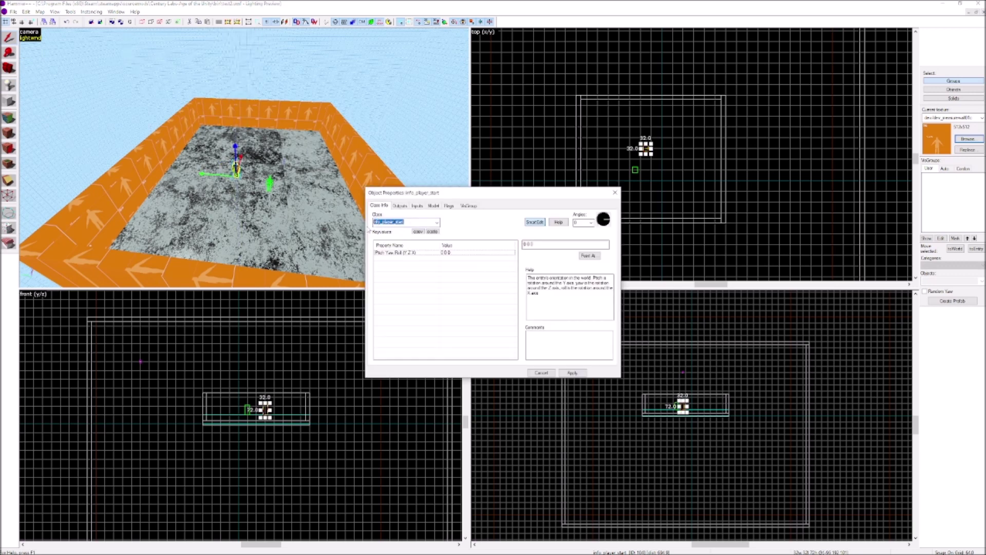
left_click(346, 220)
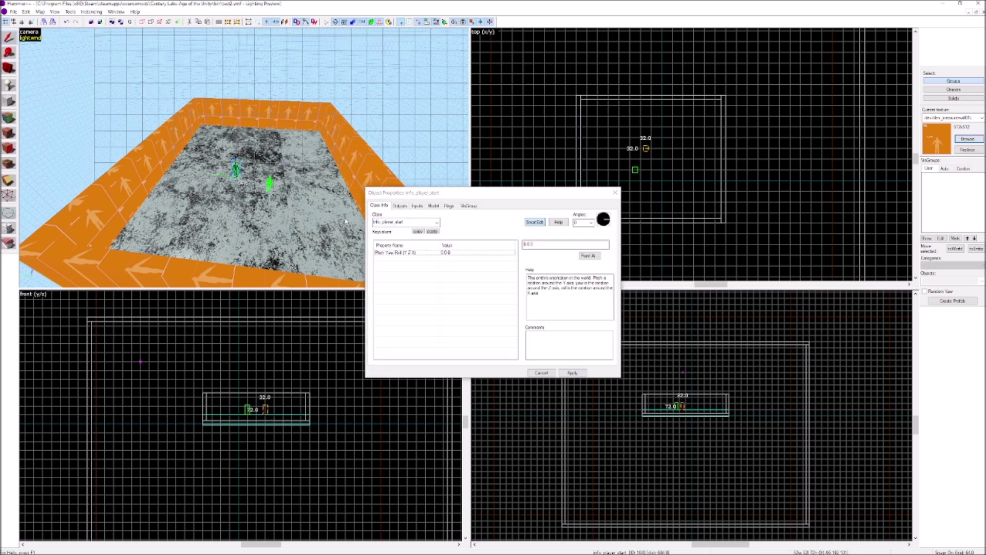
key("ctrl+z")
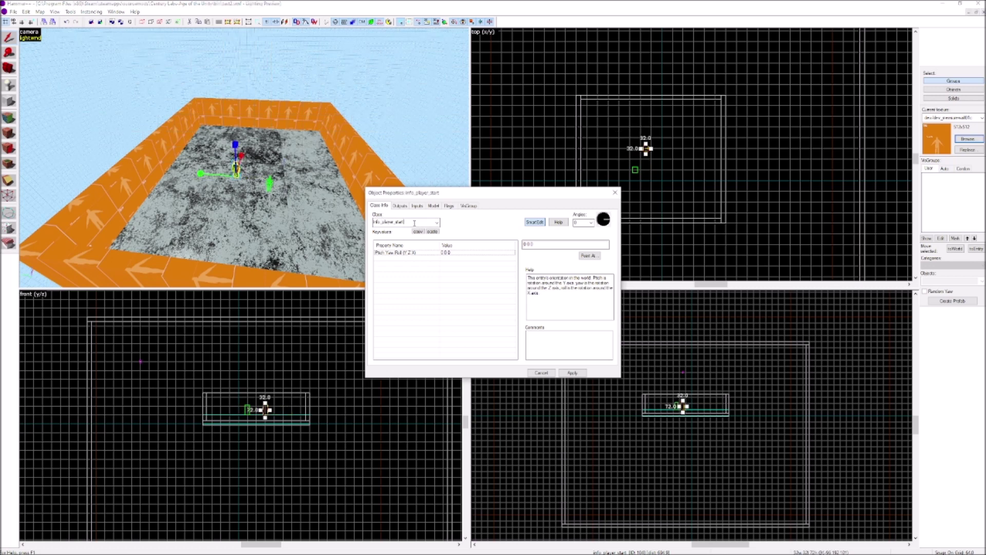
double_click(414, 223)
key("BackSpace")
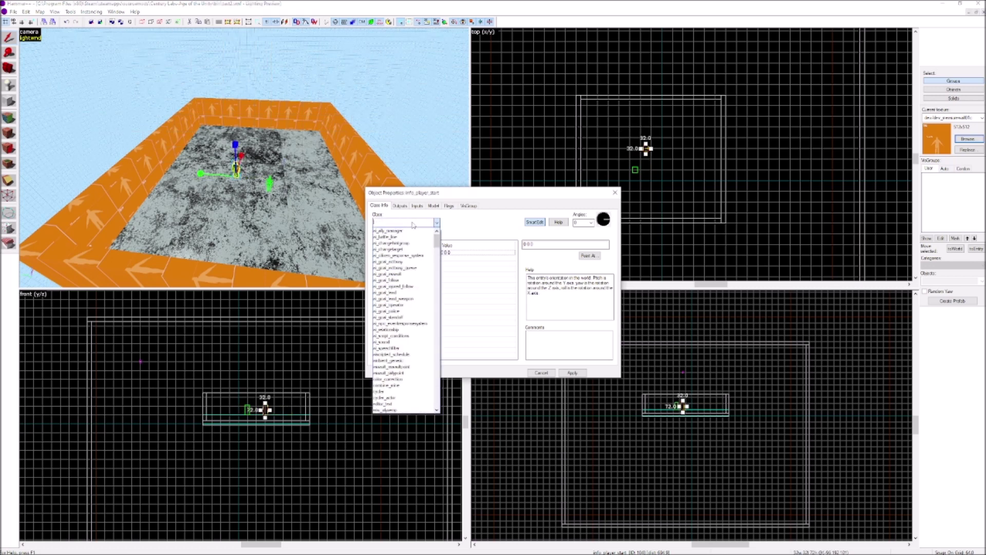
type("env")
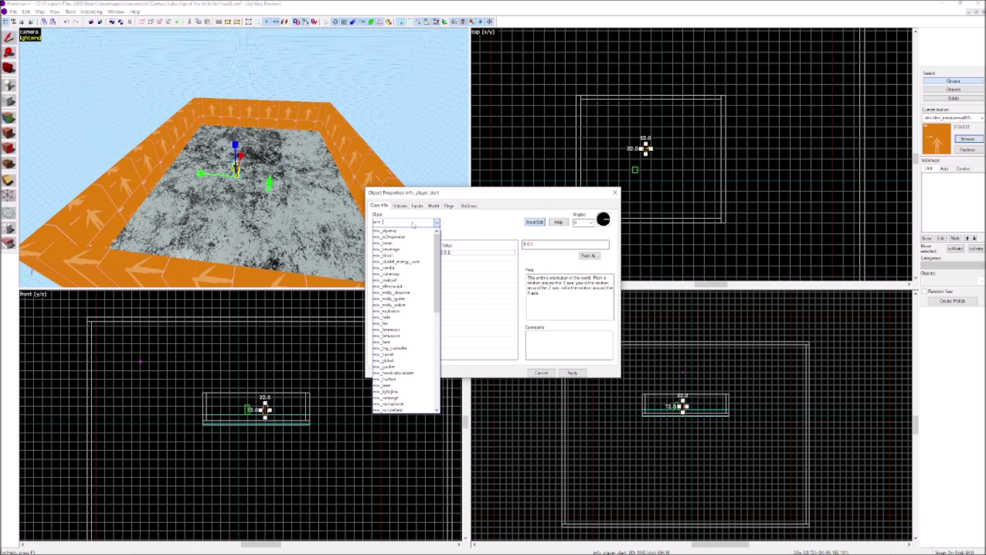
type("_cubemap")
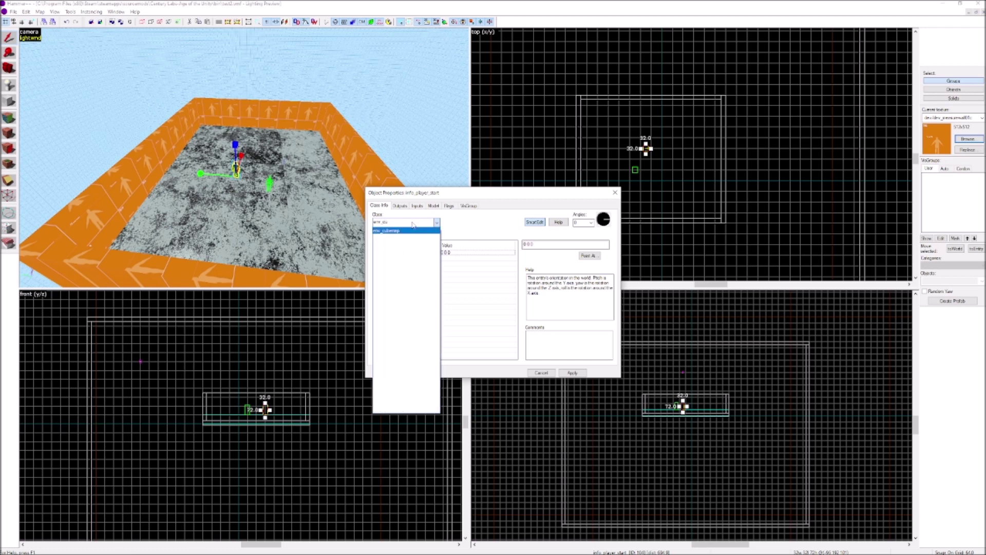
key("Return")
left_click(573, 373)
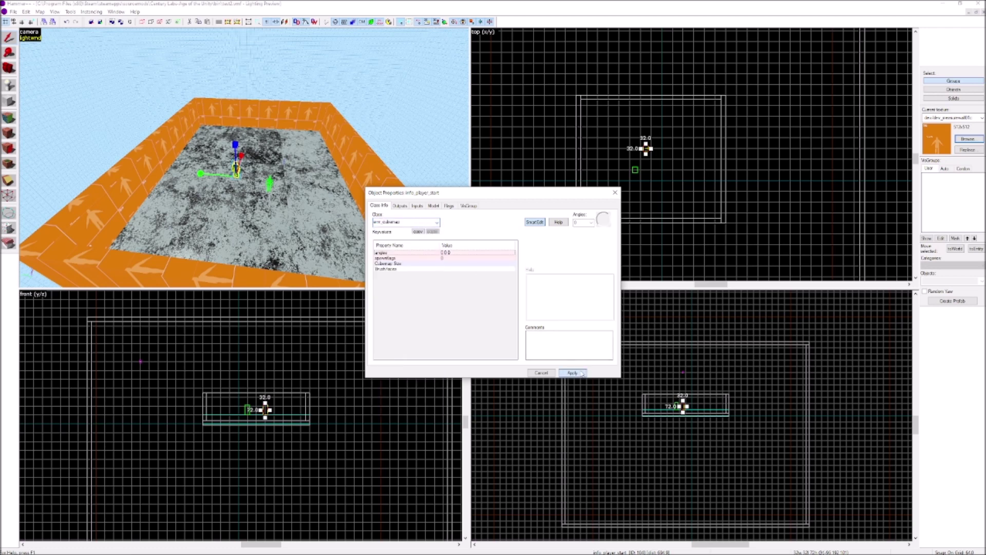
scroll(209, 149, "up", 2)
scroll(210, 149, "up", 2)
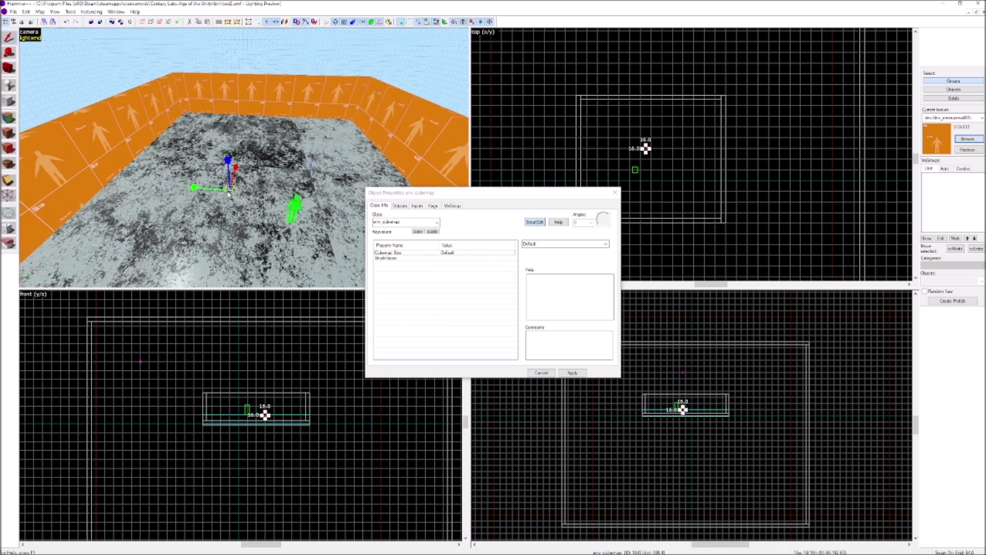
Step: Drag the env_cubemap upward and align it with the grid intersection
left_click_drag(229, 194, 238, 111)
mouse_move(244, 158)
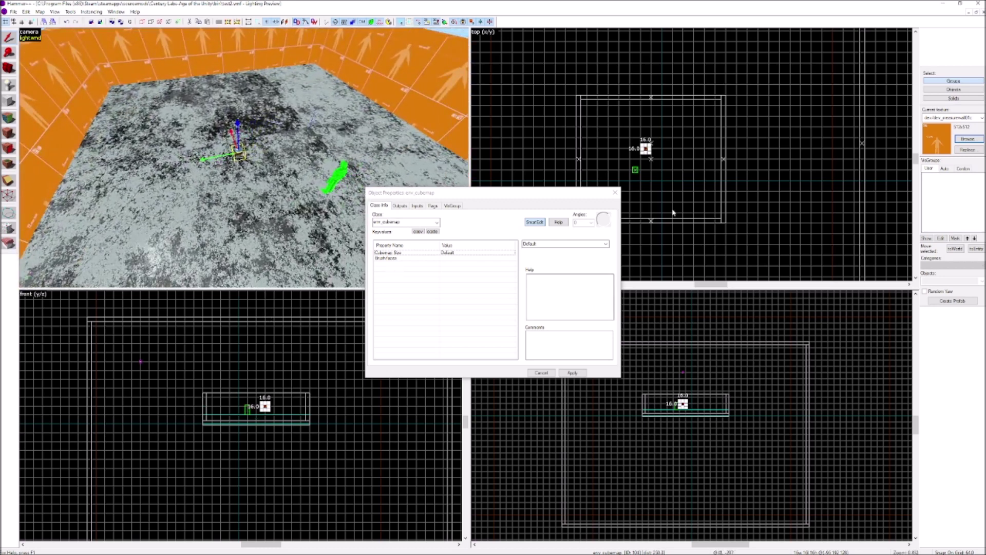
scroll(678, 165, "up", 5)
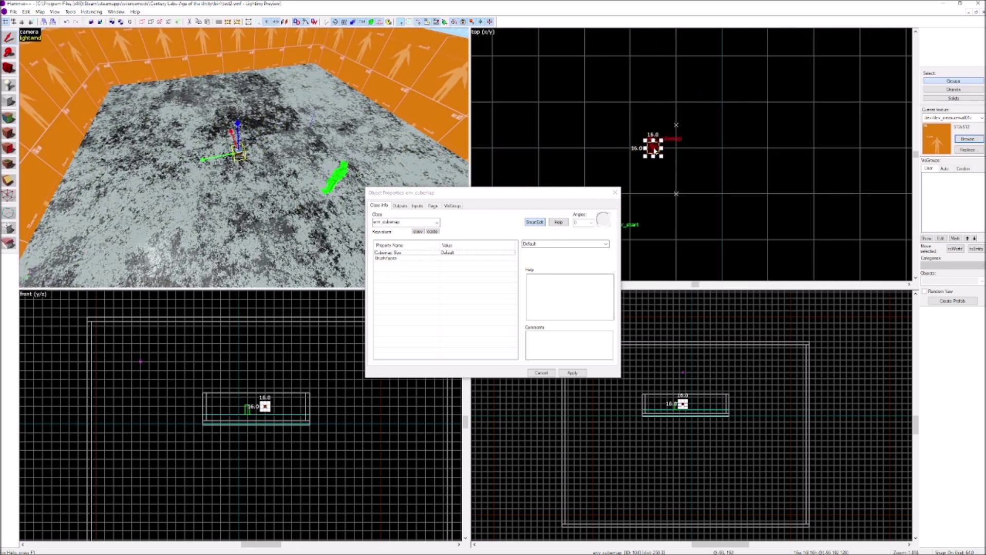
left_click_drag(655, 144, 678, 189)
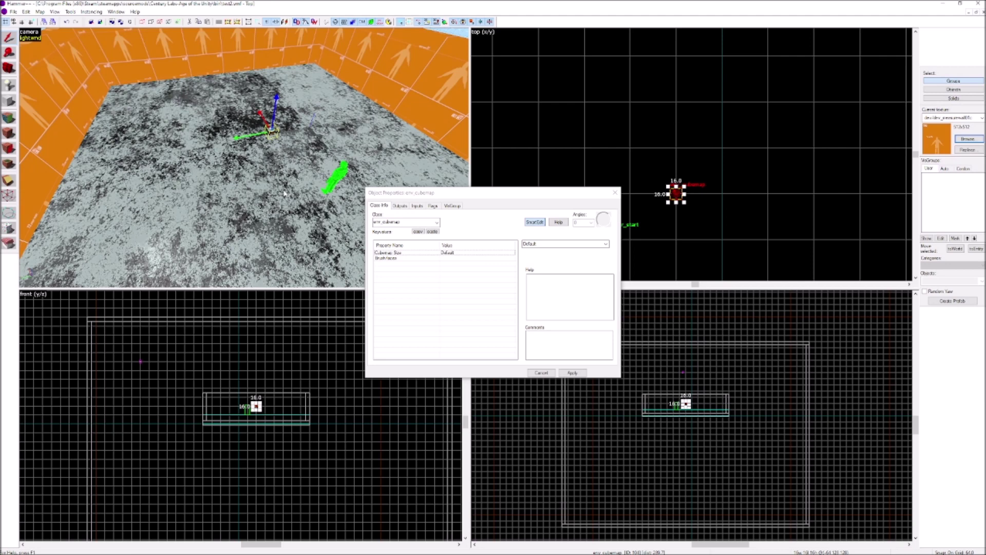
scroll(367, 216, "down", 5)
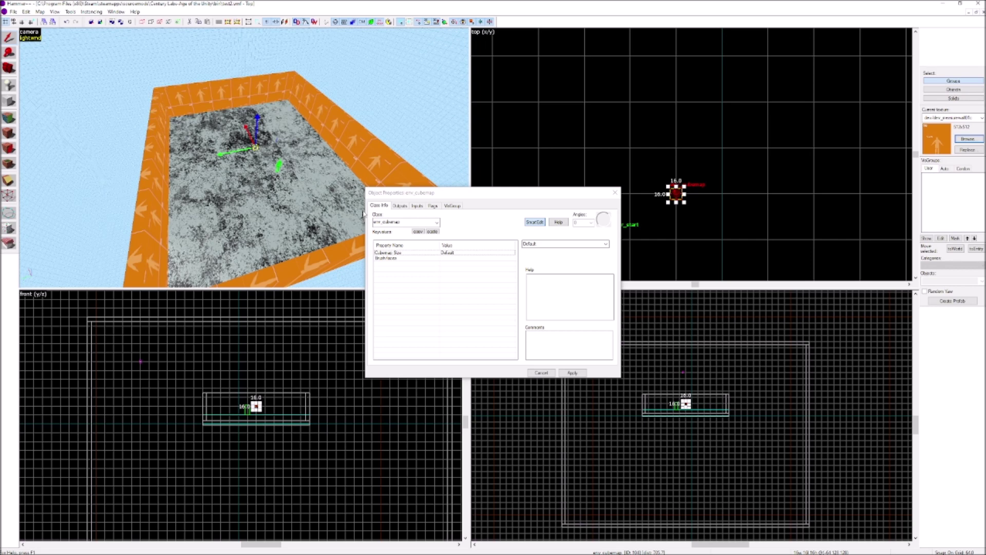
scroll(230, 188, "up", 2)
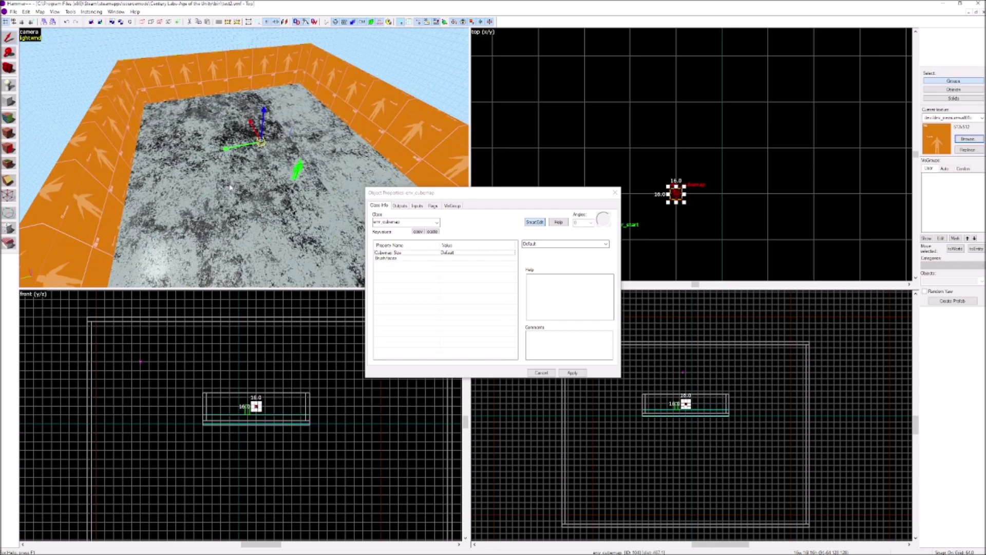
scroll(231, 187, "up", 3)
left_click_drag(231, 187, 246, 159)
scroll(244, 158, "down", 4)
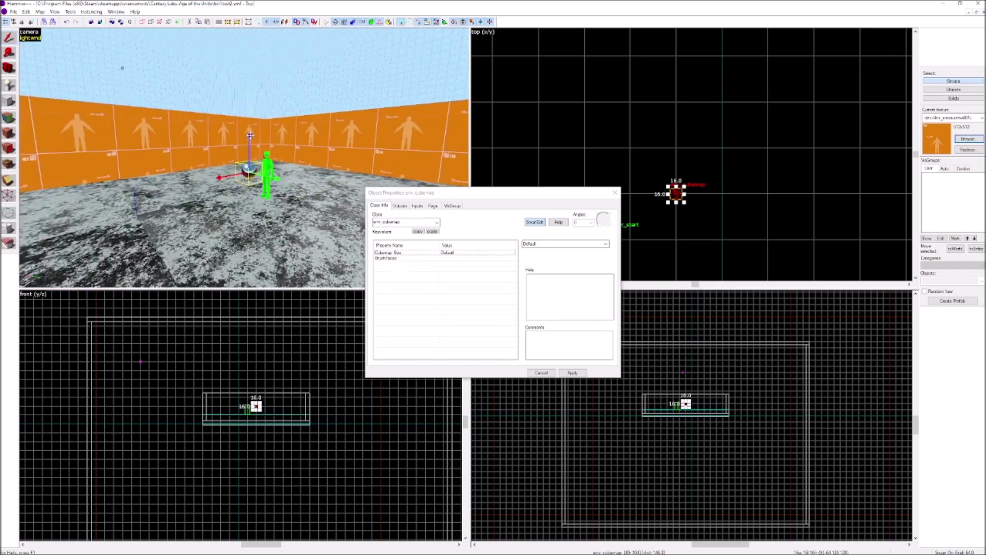
left_click(251, 135)
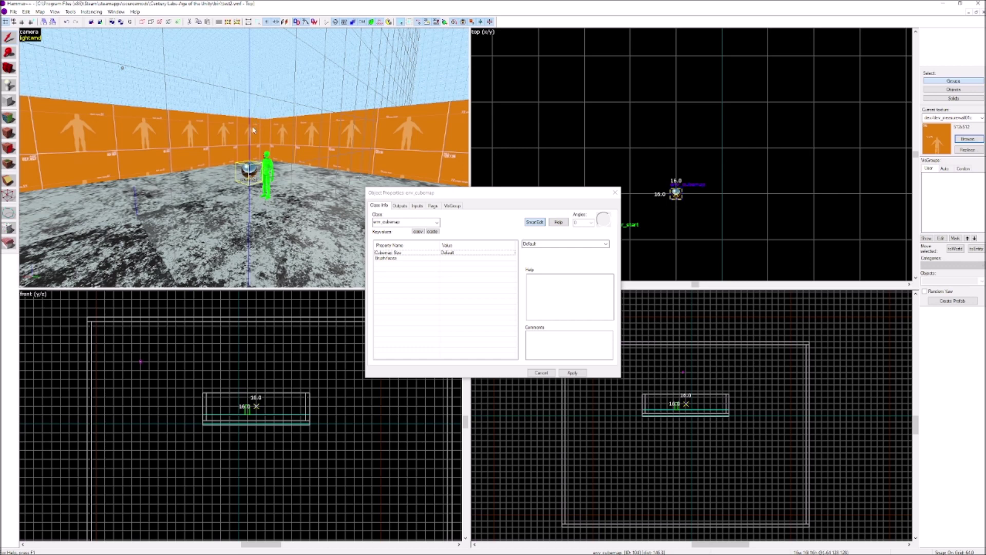
left_click(248, 169)
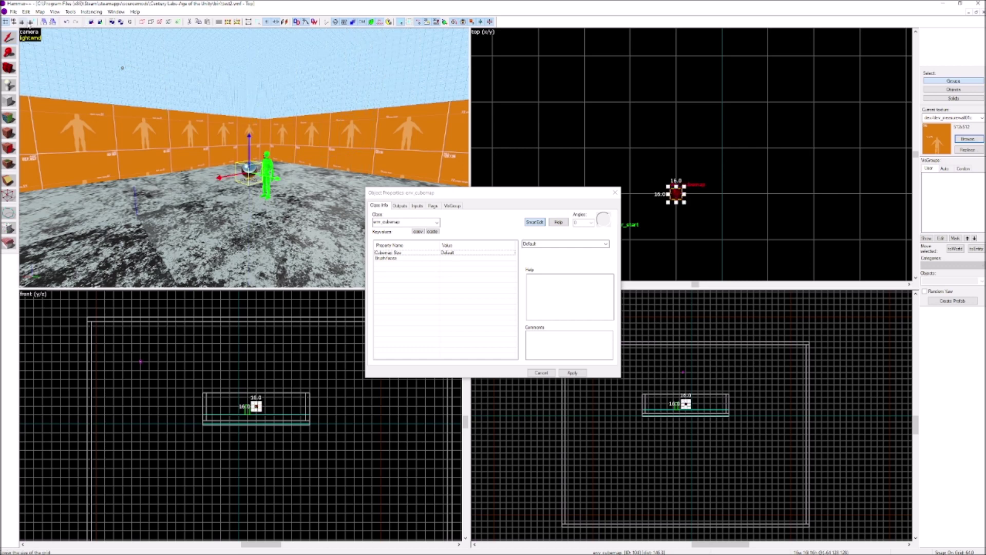
Step: Reduce the grid to 16 units and lift the env_cubemap just above the floor
left_click(30, 22)
left_click(30, 22)
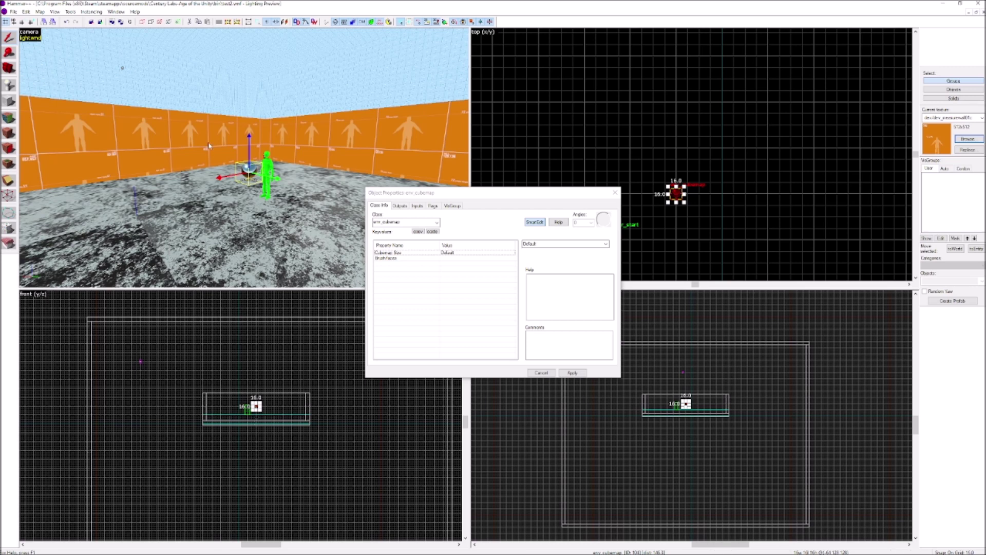
left_click_drag(248, 137, 247, 123)
key("s")
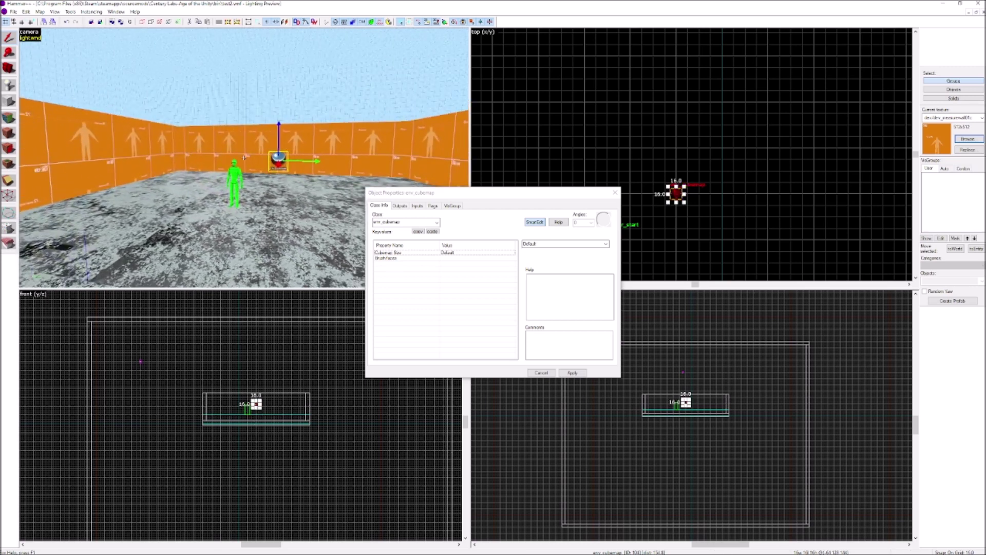
left_click_drag(245, 157, 252, 200)
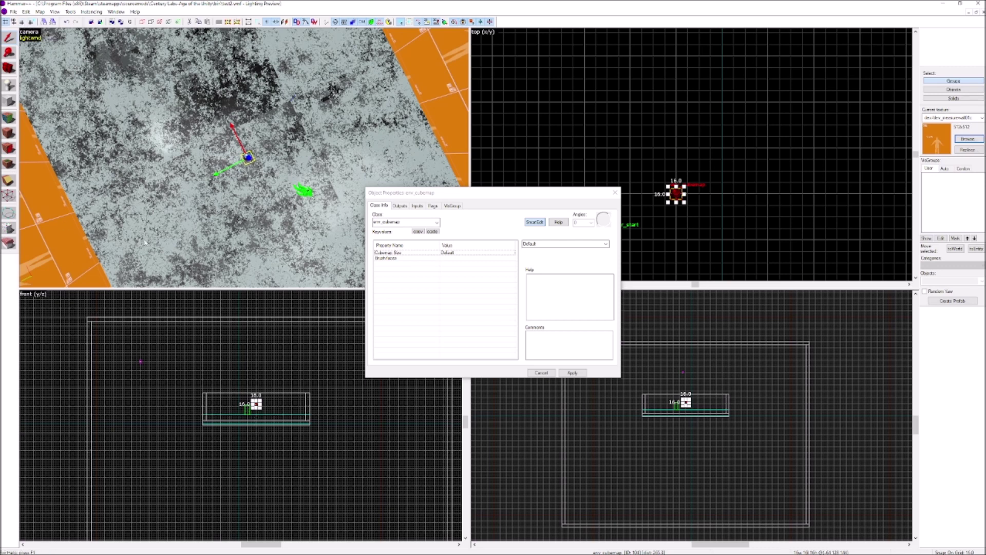
key("z")
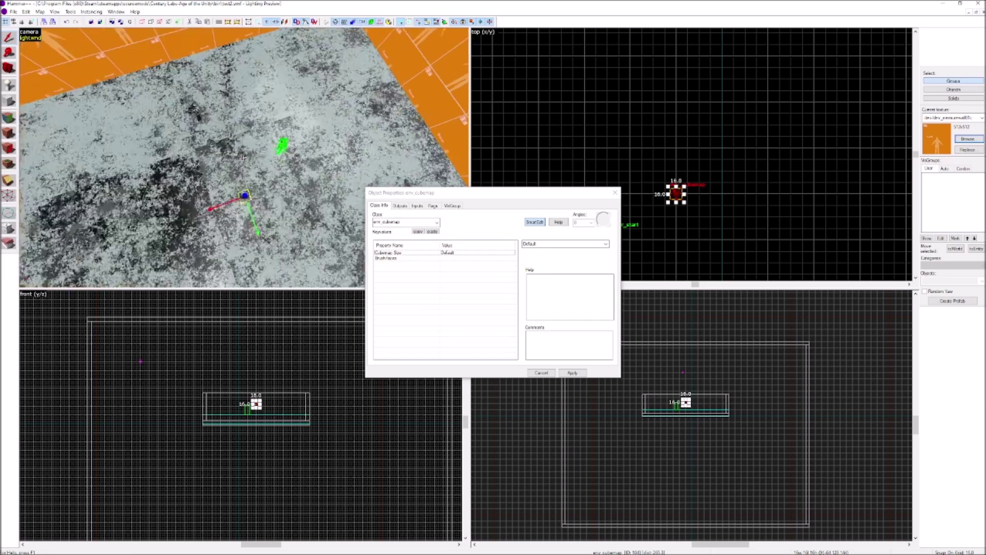
mouse_move(245, 161)
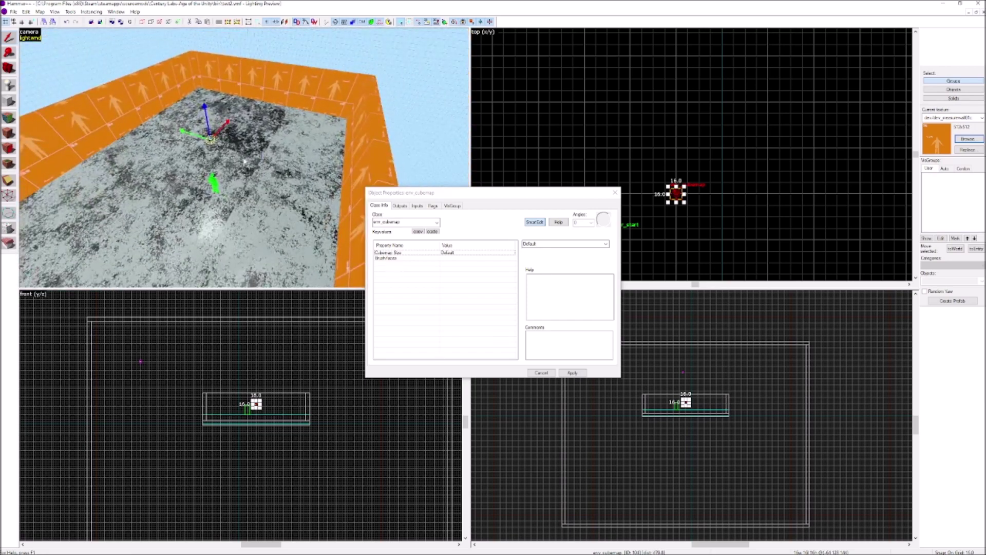
Step: Close the env_cubemap properties, look around the room, and open the File menu
left_click(615, 192)
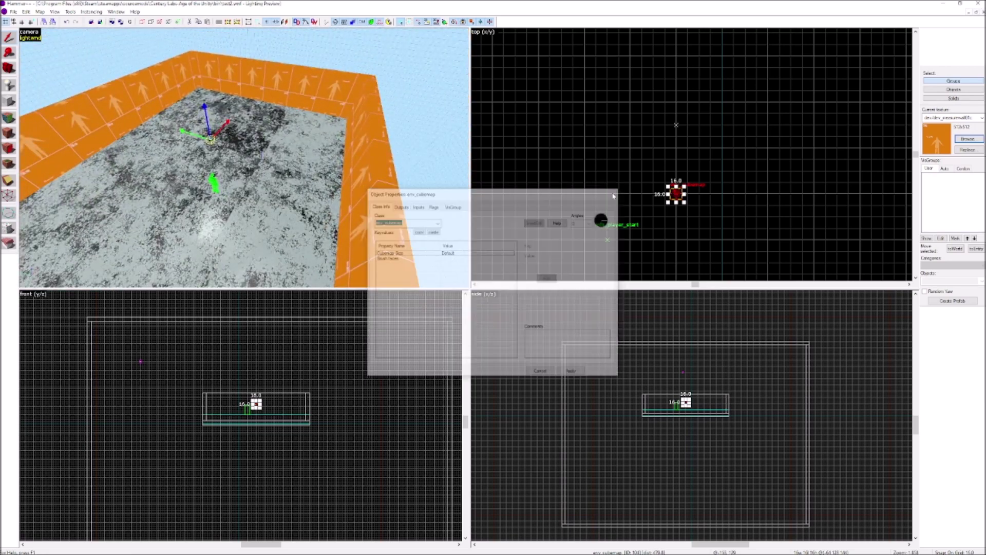
key("z")
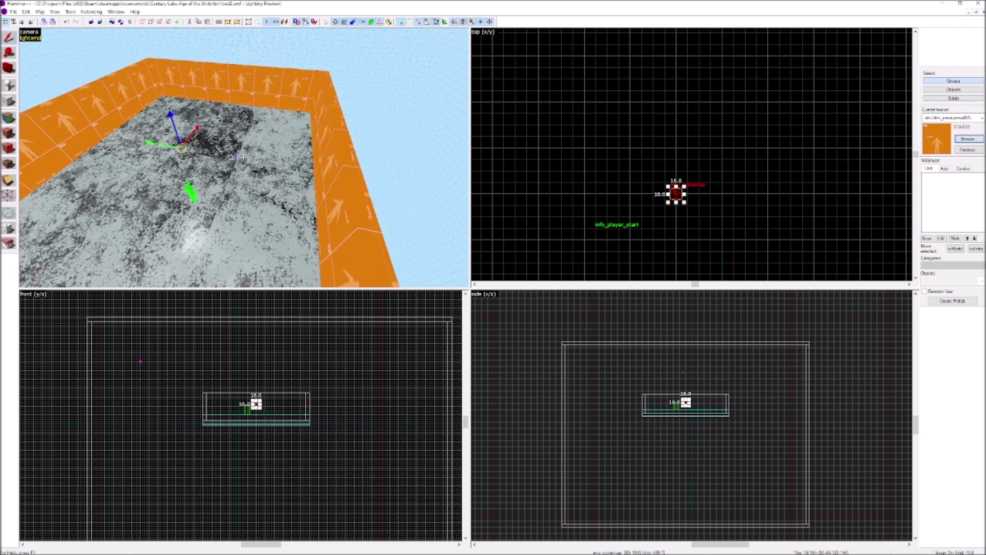
mouse_move(244, 158)
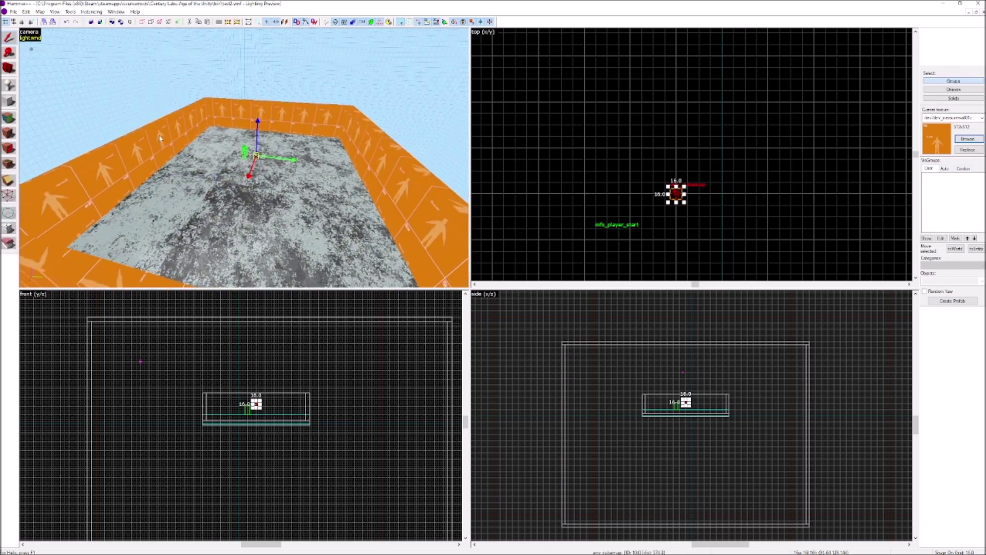
left_click(13, 12)
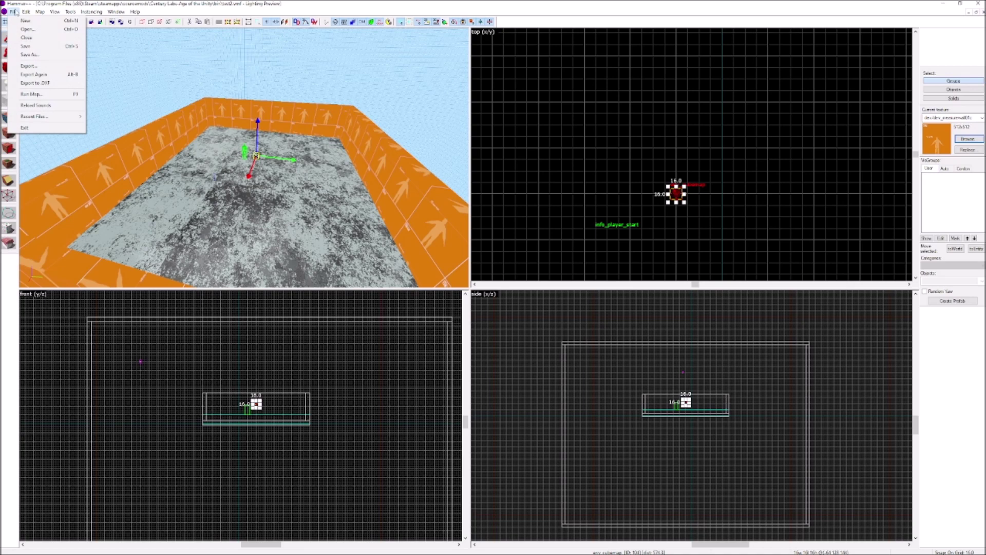
Step: Compile the test map with Run Map and launch it in the game
left_click(30, 94)
key("Return")
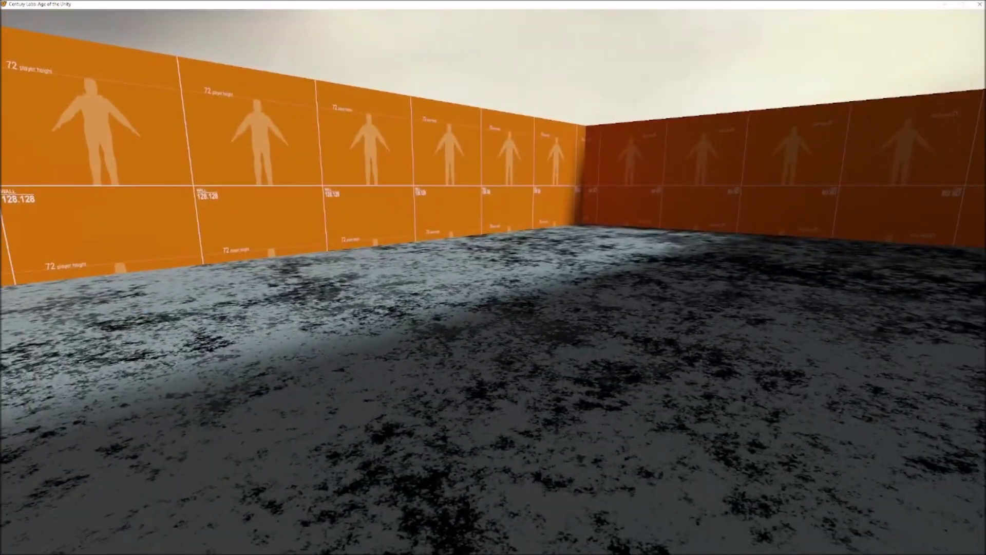
Step: Run buildcubemaps from the developer console, then close the console to return to the room
key("grave")
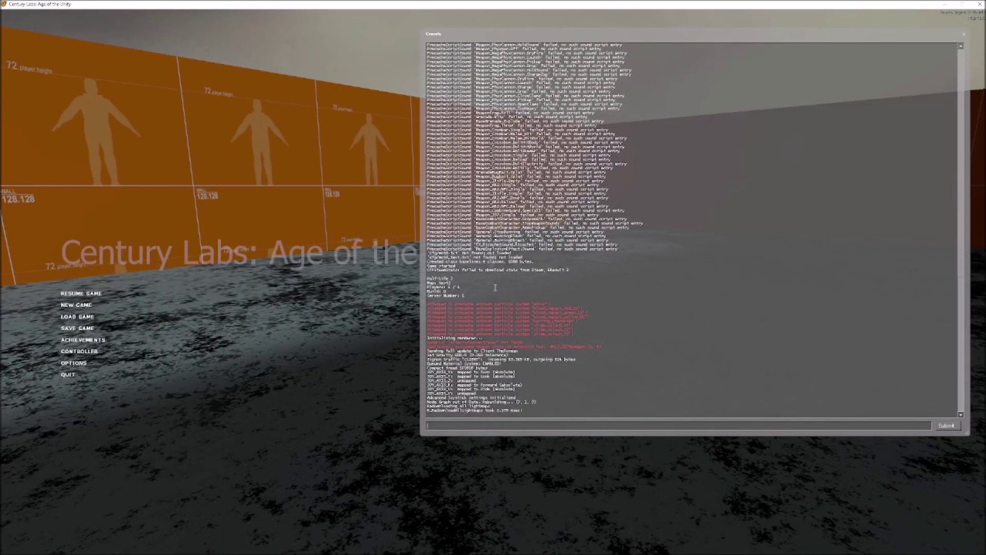
type("buildcubemaps")
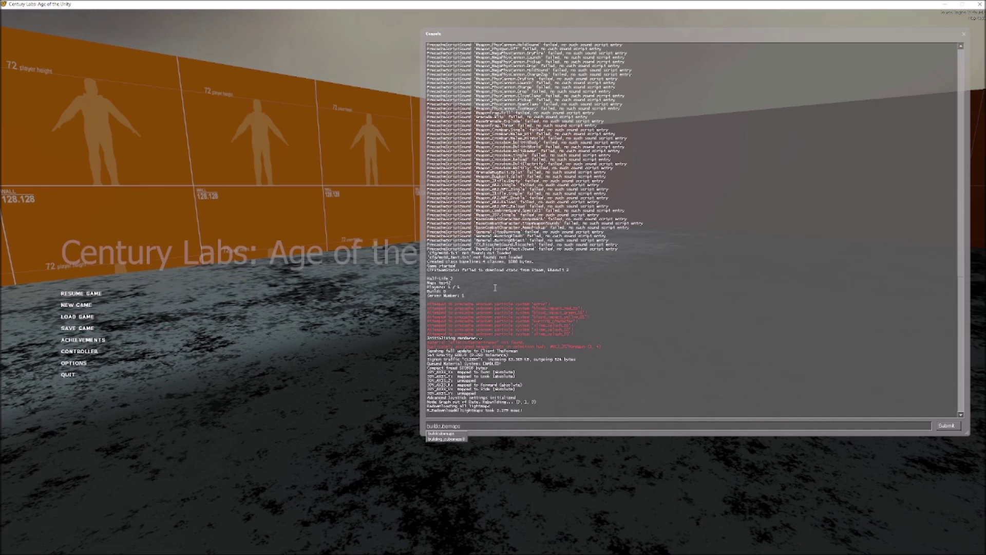
key("Return")
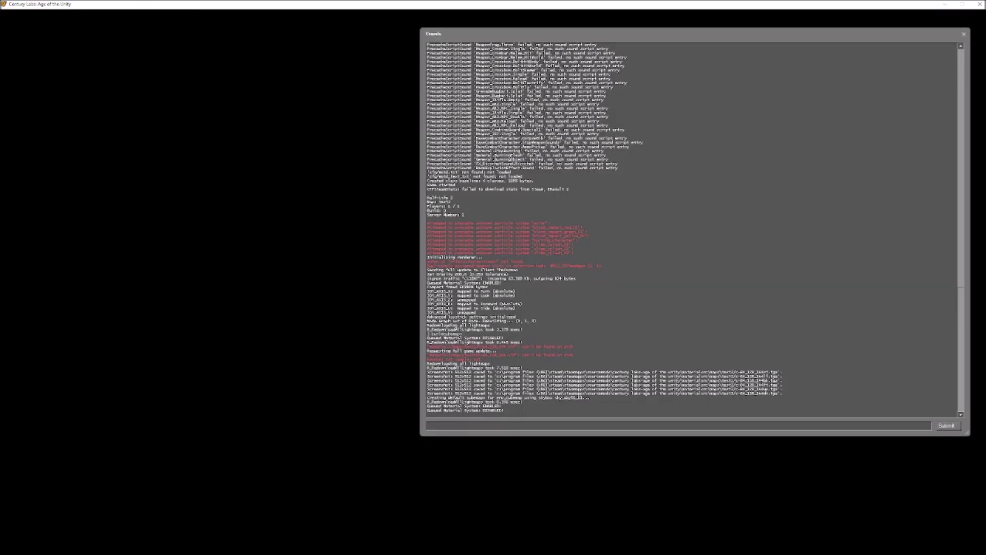
key("Escape")
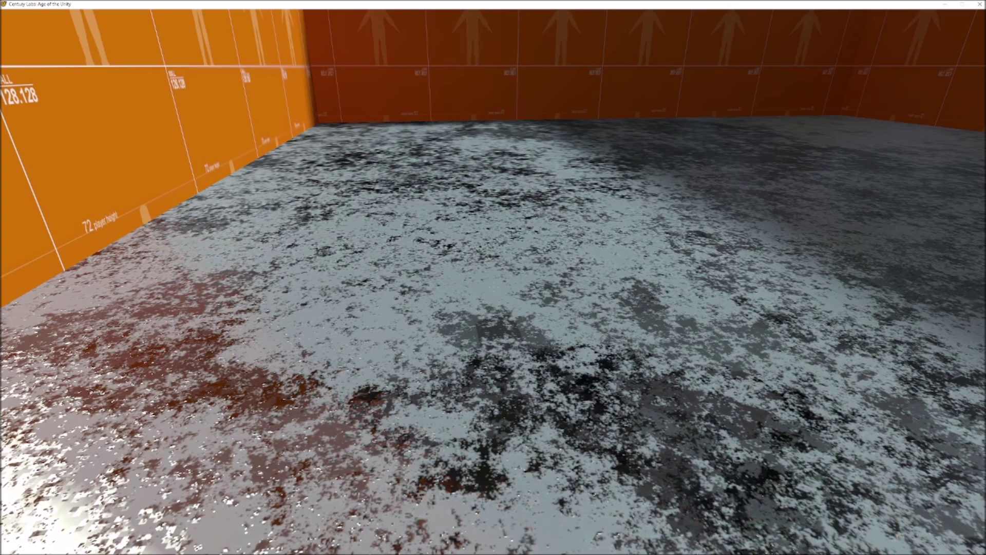
Step: Quit Century Labs from the main menu after looking over the reflective floor
key("grave")
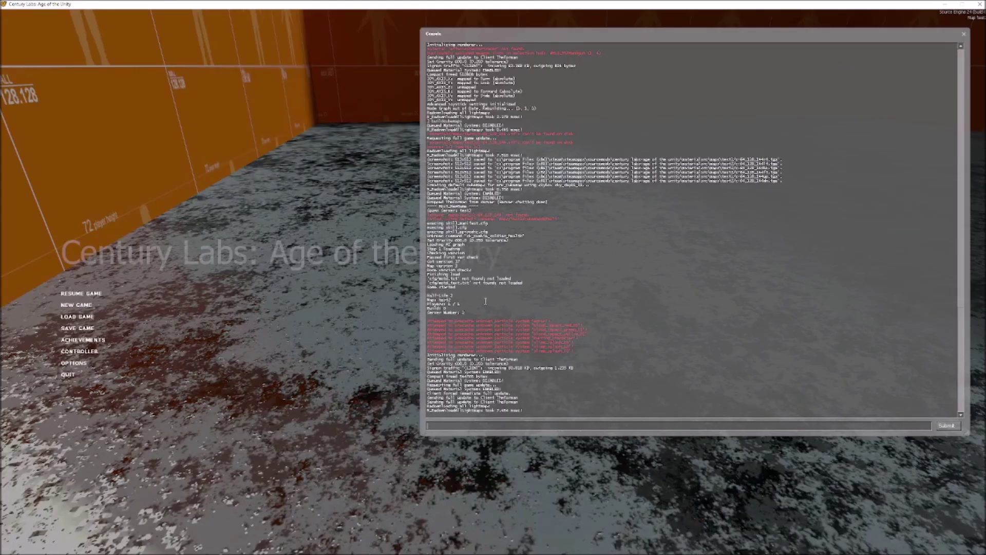
left_click(68, 375)
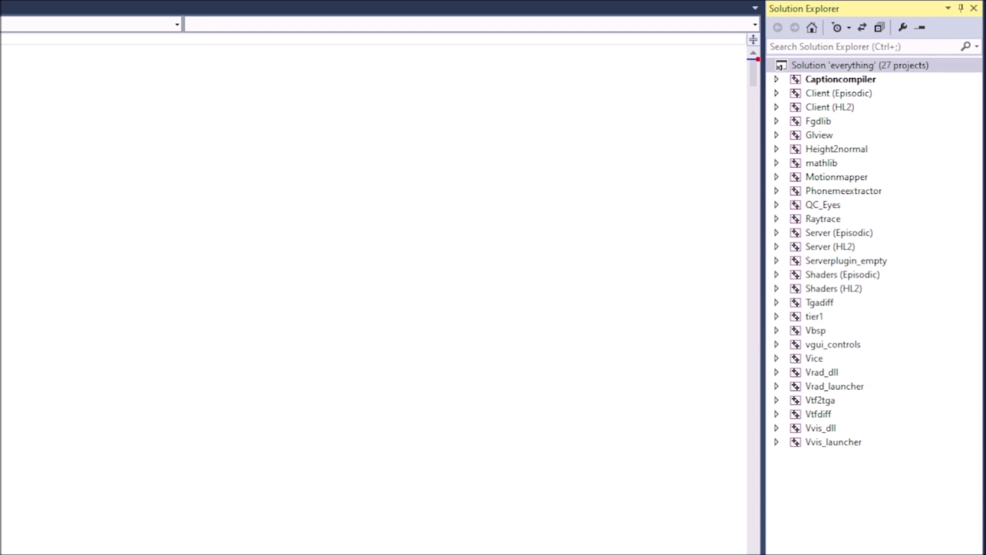
Step: Expand the Vbsp project in Solution Explorer and open vbsp.cpp from its Source Files
left_click(817, 331)
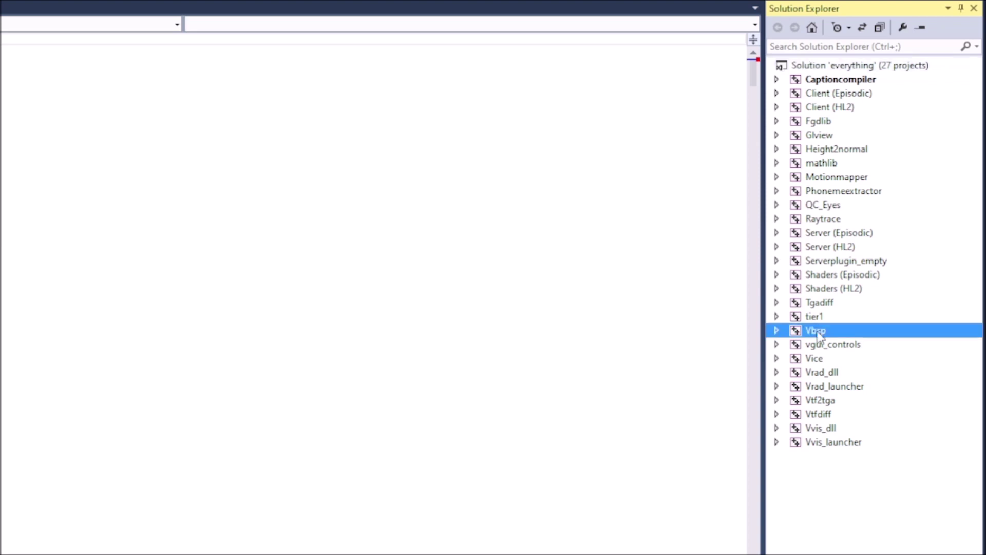
left_click(778, 331)
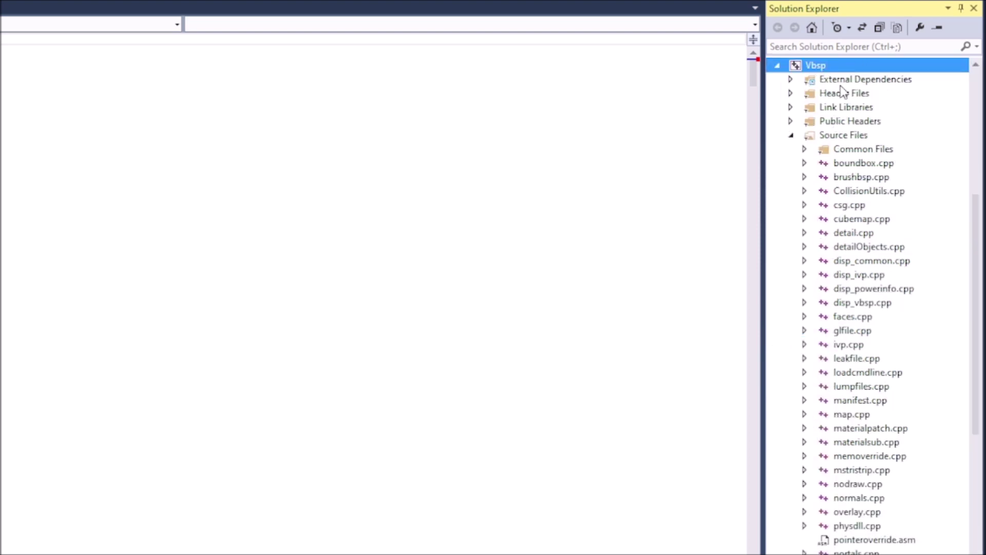
scroll(865, 137, "down", 2)
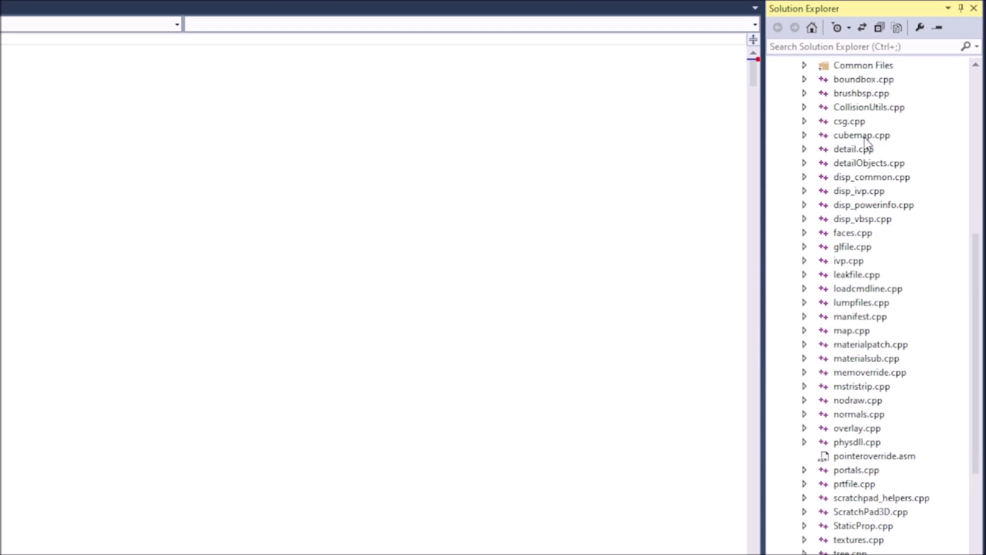
scroll(865, 137, "down", 4)
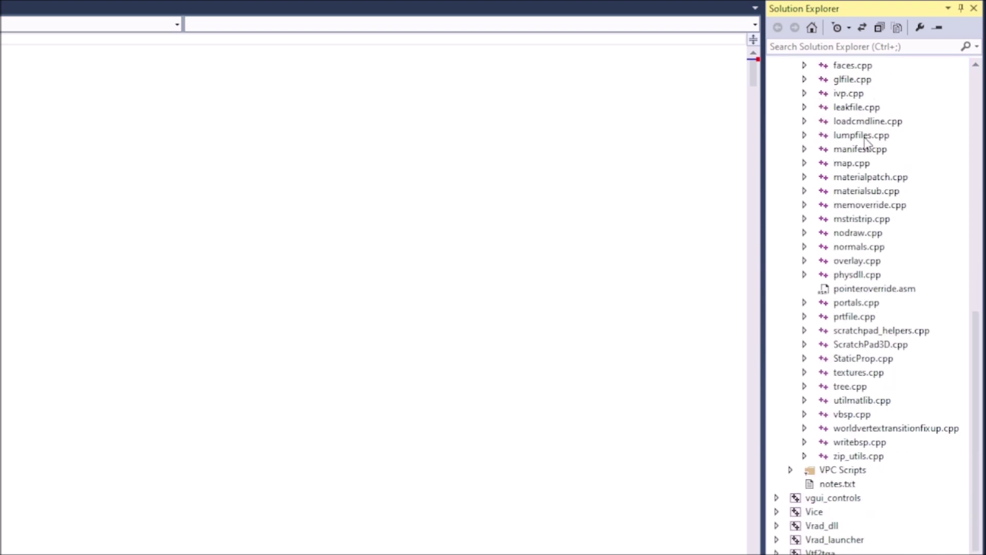
scroll(855, 195, "up", 1)
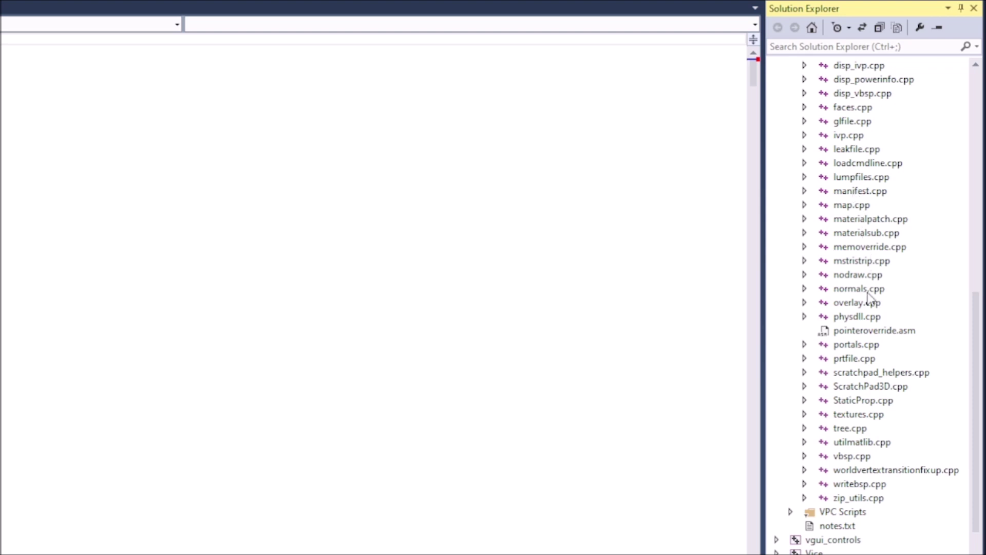
left_click(869, 457)
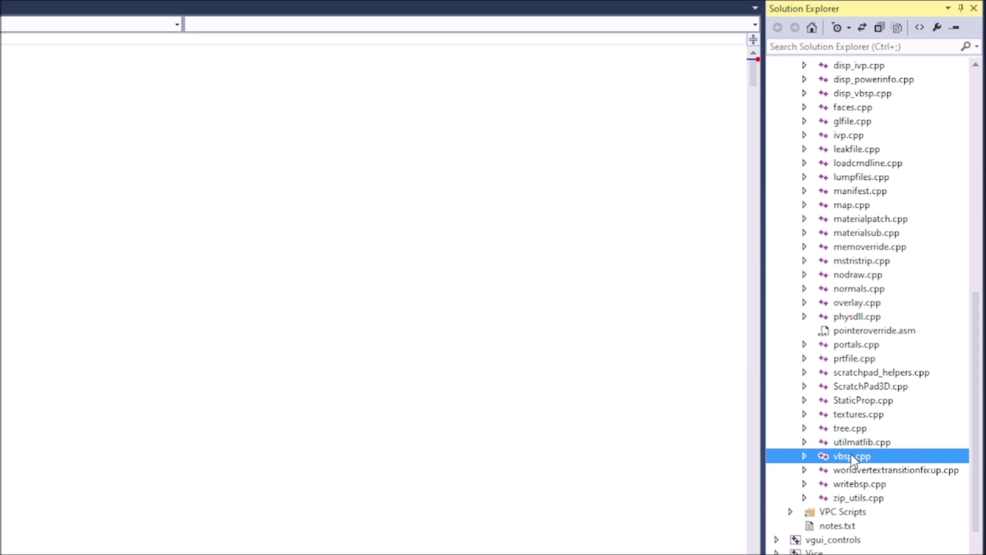
double_click(852, 456)
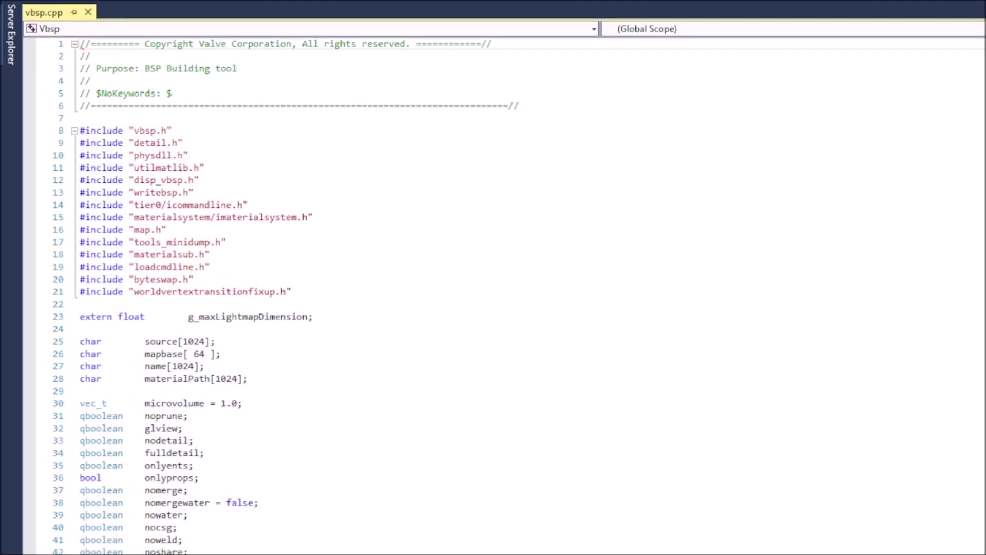
Step: Scroll to line 860's commented-out Cubemap_CreateDefaultCubemaps() call and set a breakpoint on it
scroll(504, 293, "down", 20)
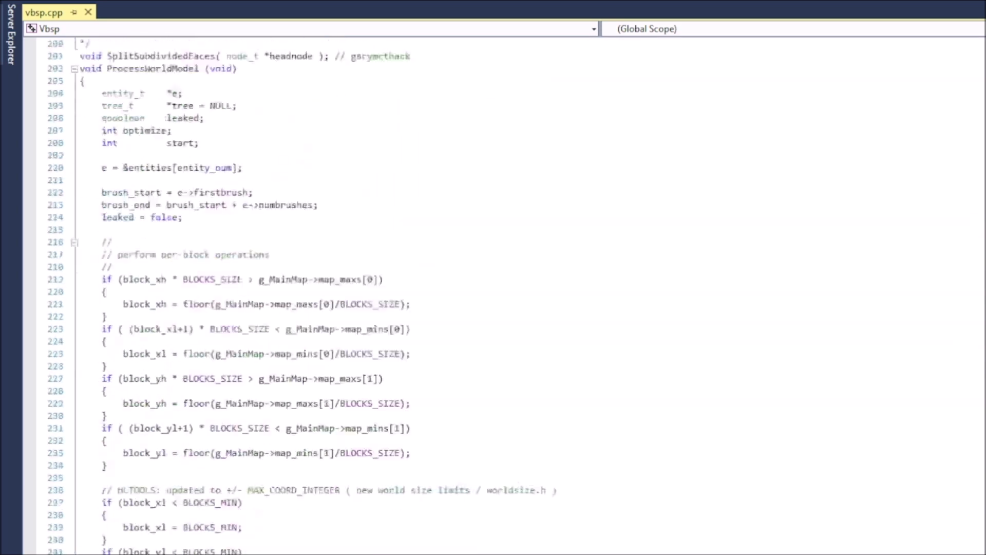
scroll(504, 293, "down", 20)
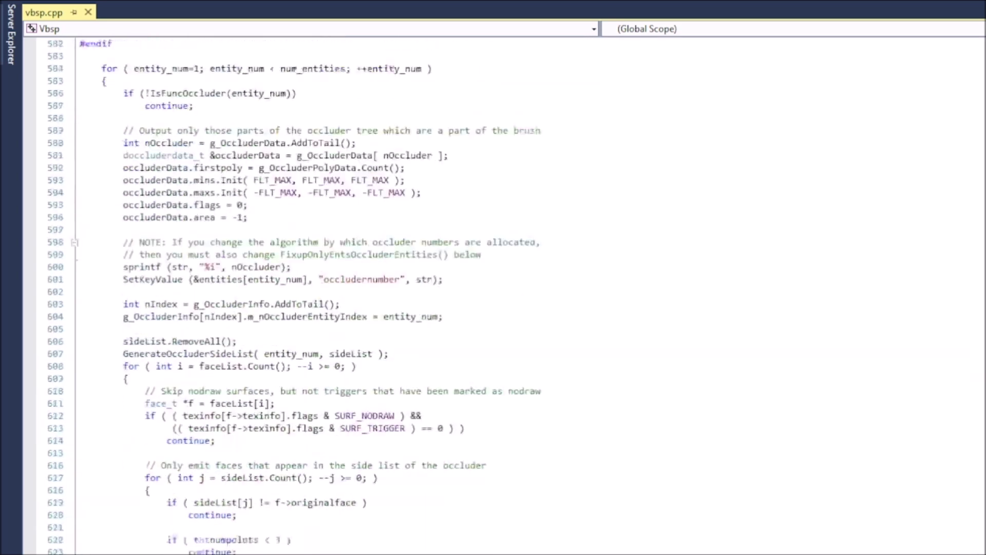
scroll(503, 293, "down", 20)
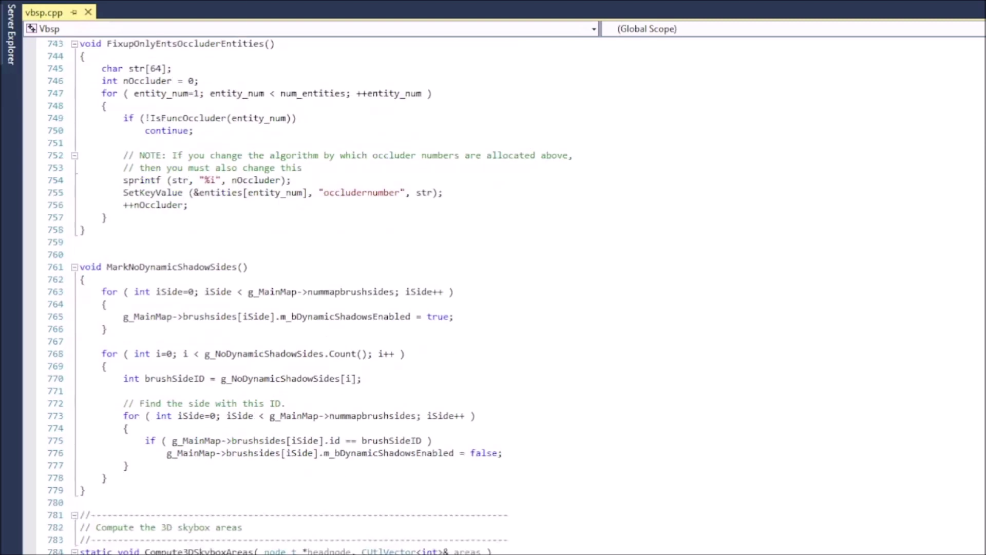
scroll(504, 293, "down", 1)
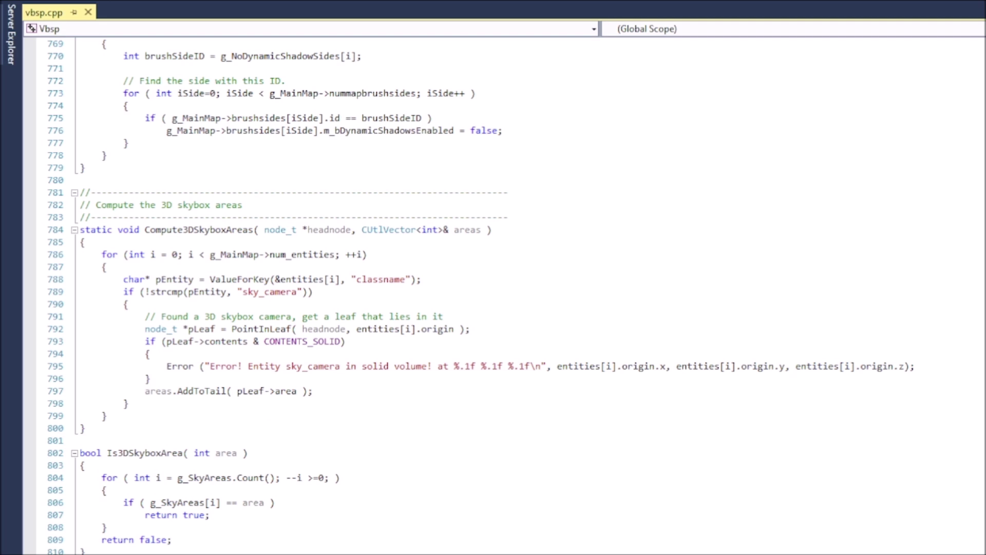
scroll(503, 293, "down", 18)
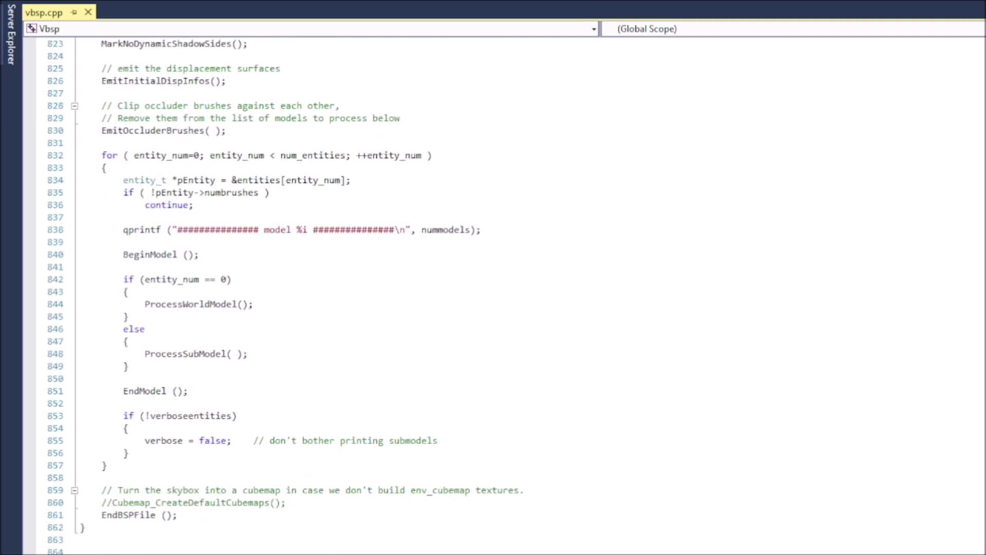
left_click(29, 503)
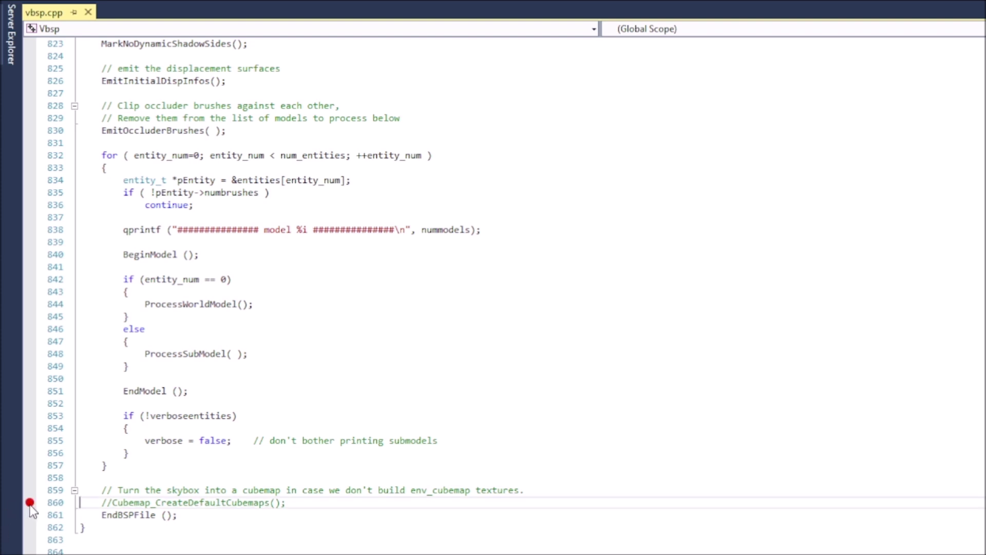
Step: Remove the // comment slashes from the Cubemap_CreateDefaultCubemaps() call on line 860
left_click(109, 506)
key("BackSpace")
key("Delete")
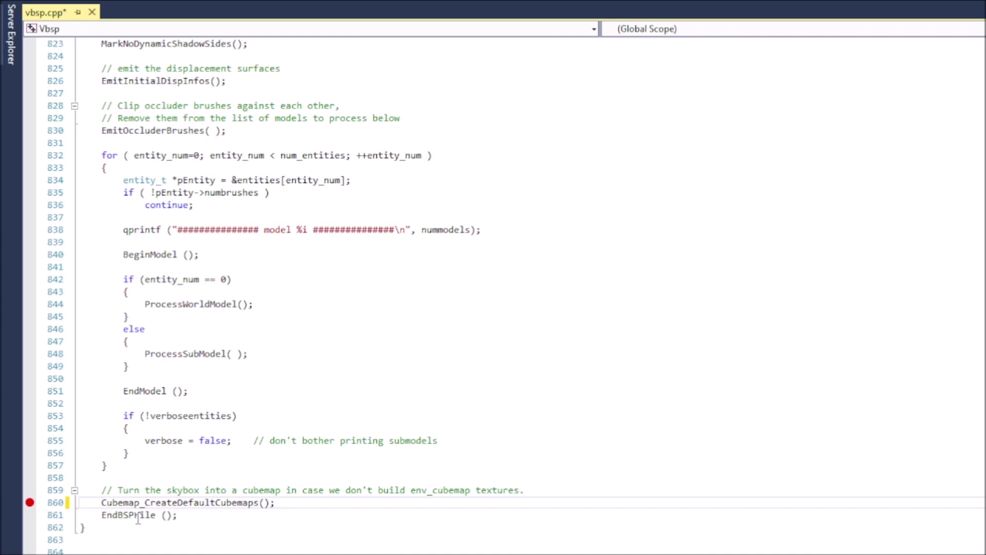
left_click_drag(101, 503, 277, 507)
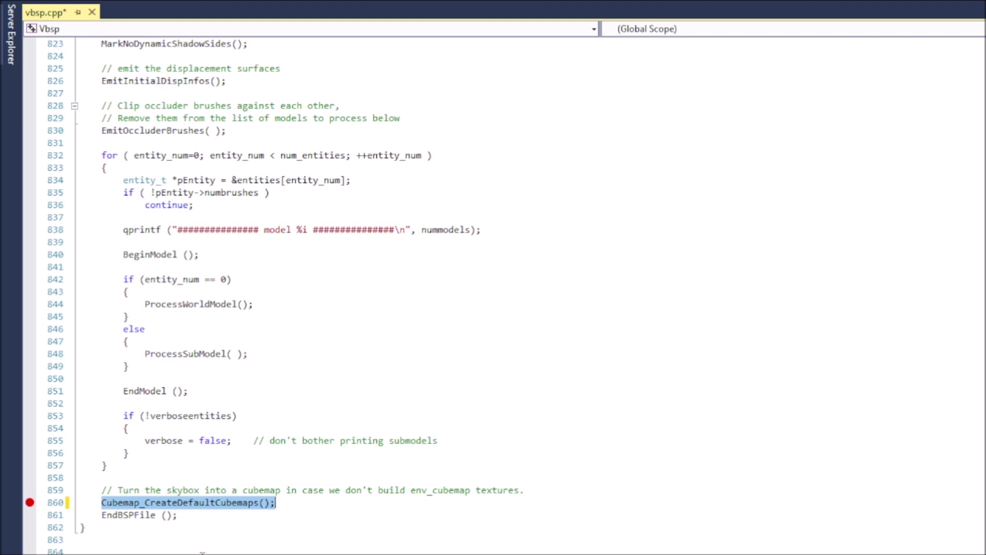
Step: Retype // at the start of line 860 to comment the call out again
key("Home")
type("//")
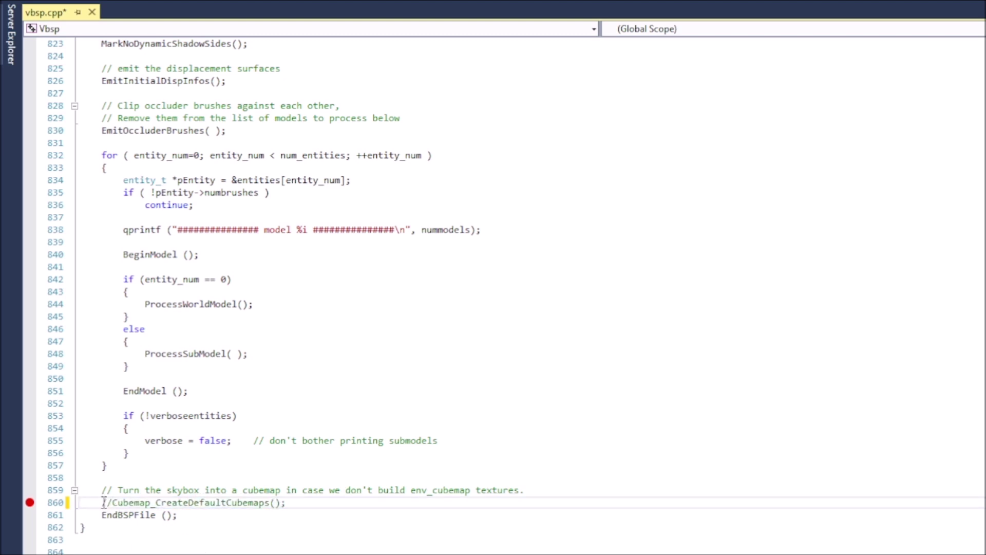
left_click_drag(102, 502, 286, 503)
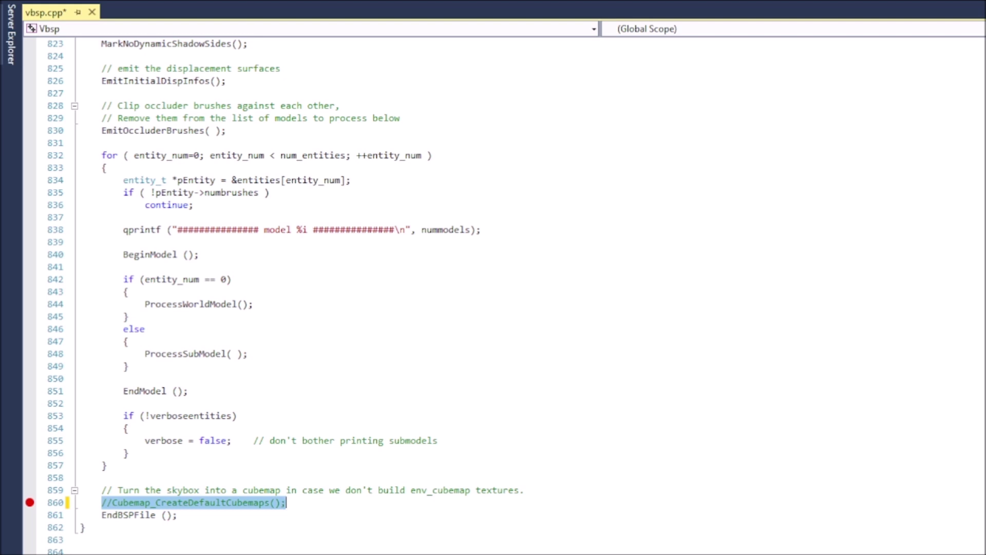
left_click(205, 505)
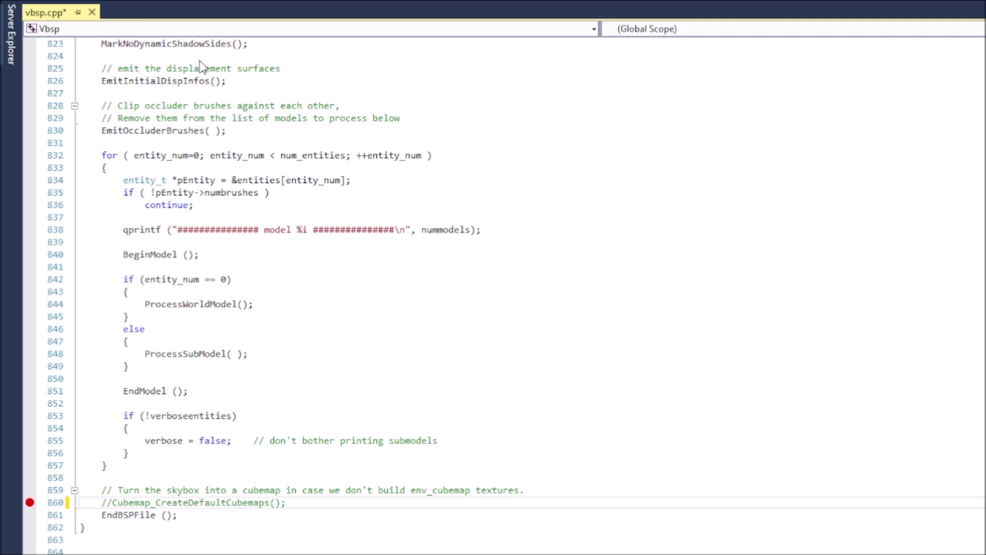
Step: Save vbsp.cpp with the cubemap call still commented out
key("ctrl+s")
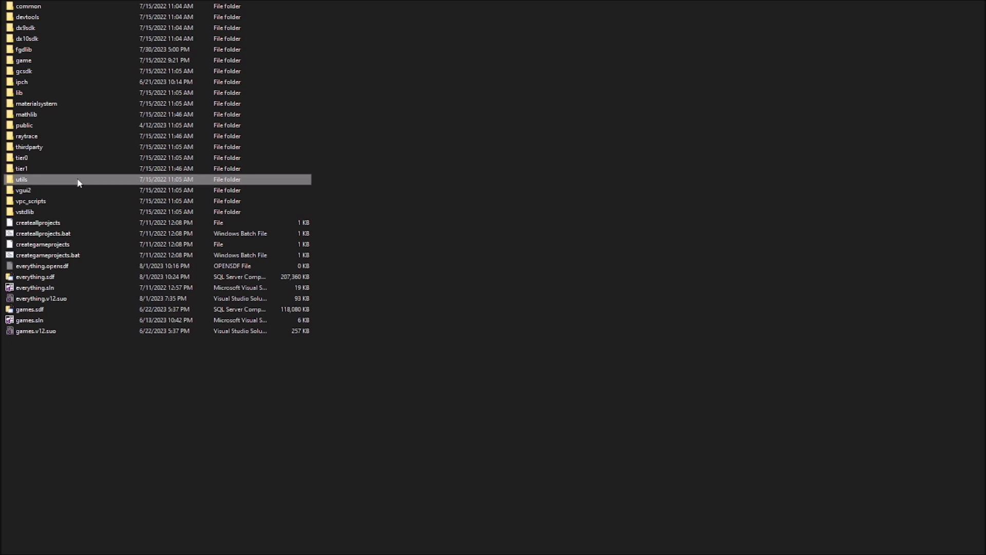
Step: Find and select the freshly built vbsp.exe in utils\vbsp\Debug, then return to the mod folder
double_click(78, 183)
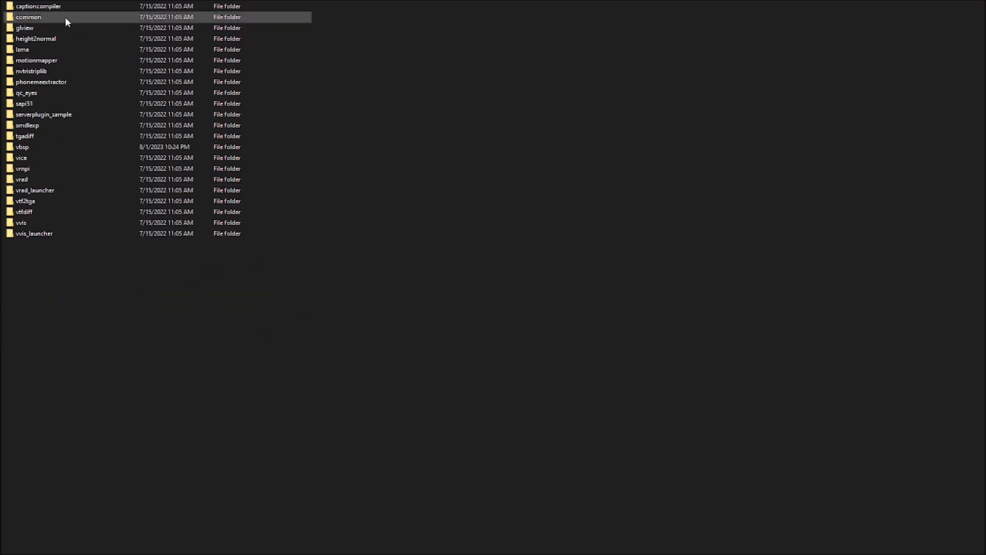
double_click(49, 146)
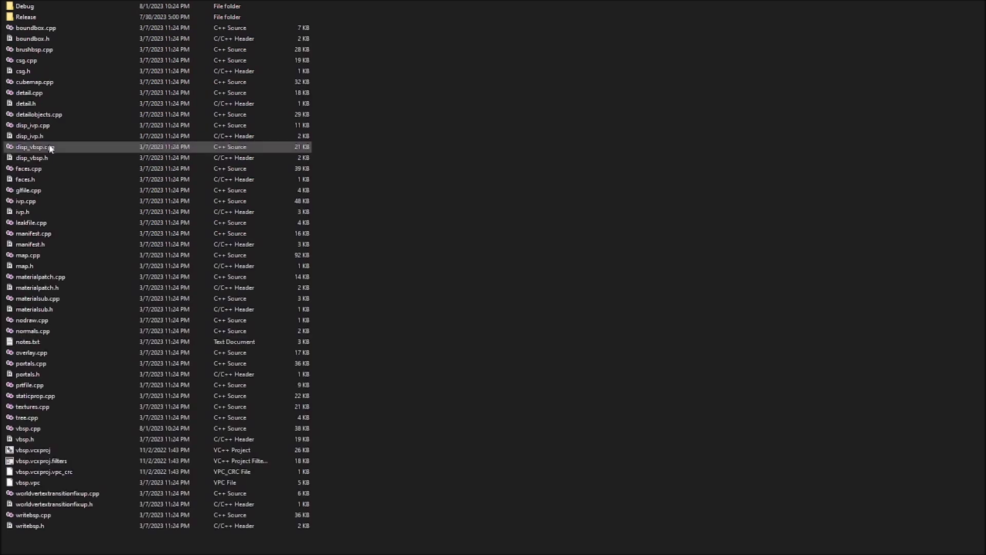
double_click(44, 6)
scroll(368, 229, "down", 2)
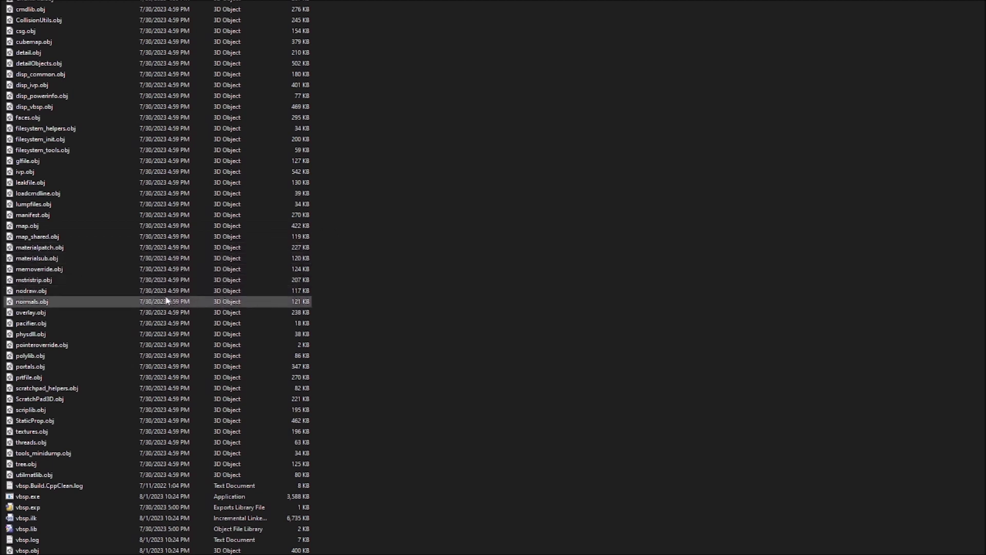
left_click(71, 497)
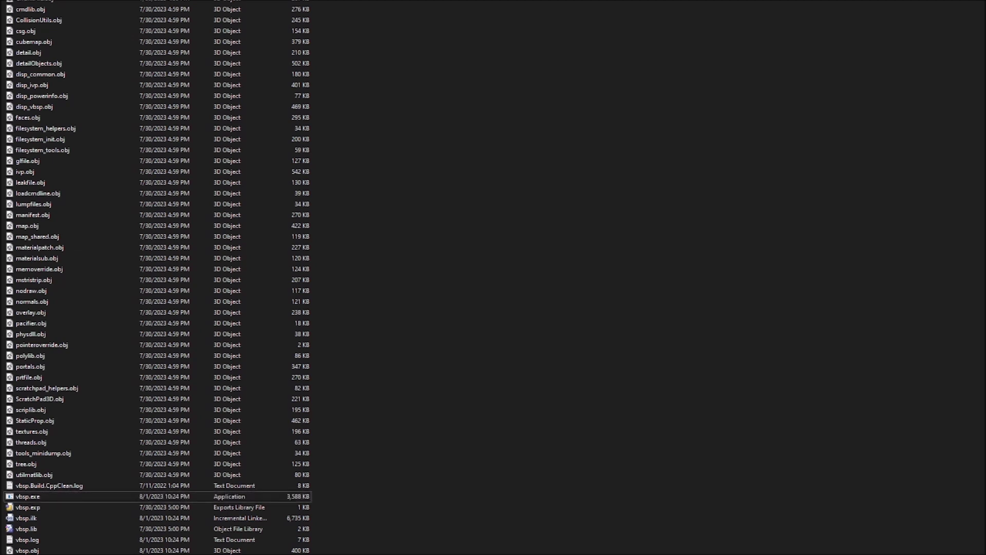
key("alt+Up")
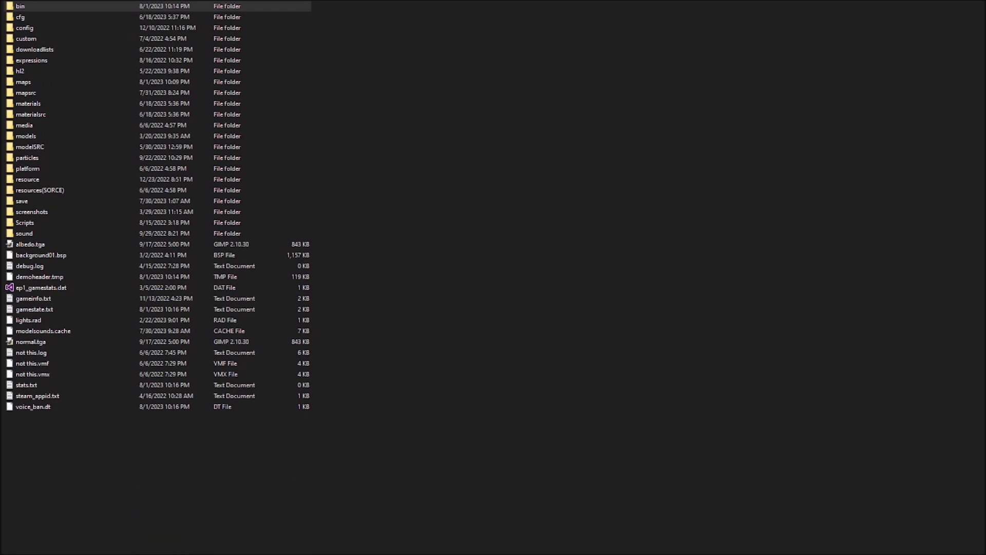
Step: Open the mod's bin folder and confirm the rebuilt vbsp.exe dated 8/1/2023 10:24 PM
key("Return")
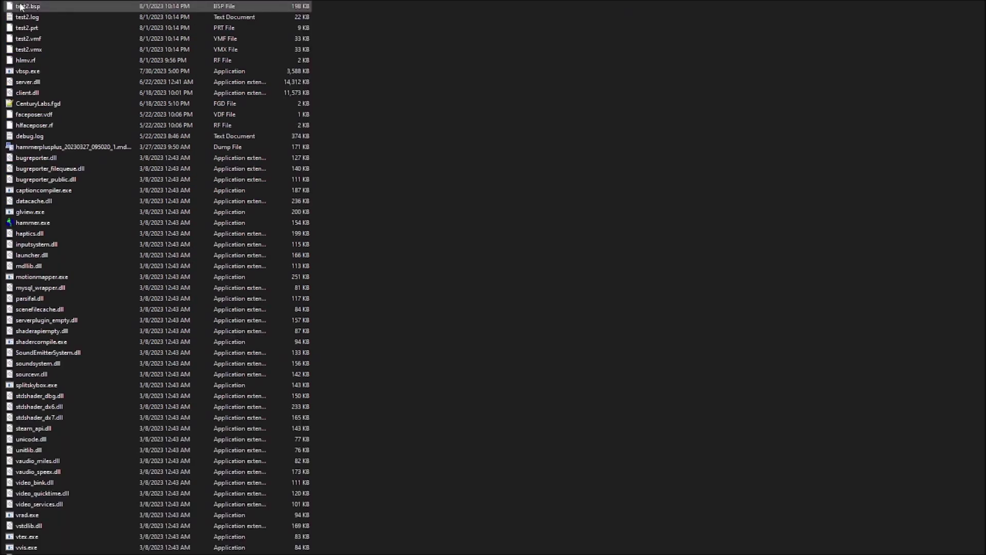
scroll(378, 208, "down", 16)
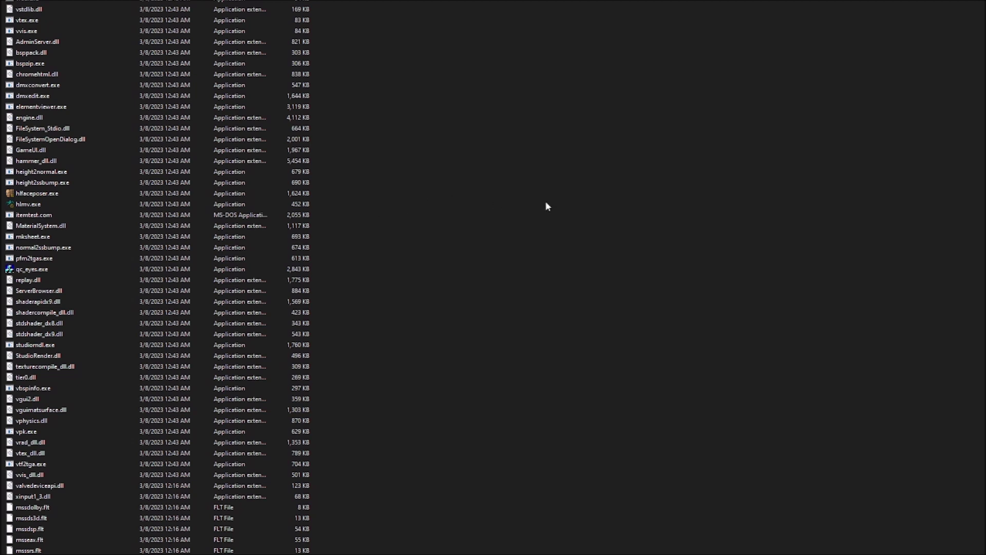
scroll(345, 374, "up", 14)
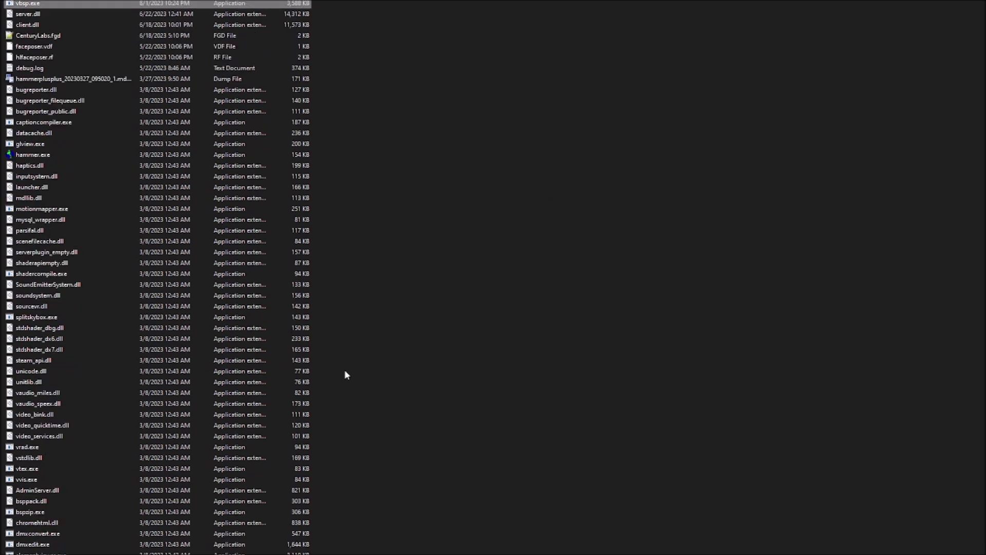
scroll(111, 57, "up", 2)
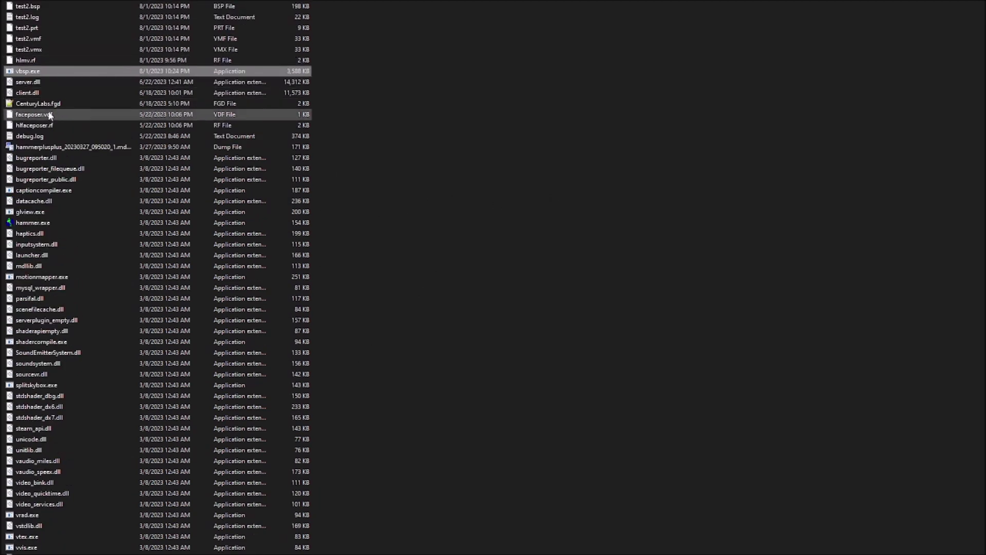
scroll(494, 223, "down", 20)
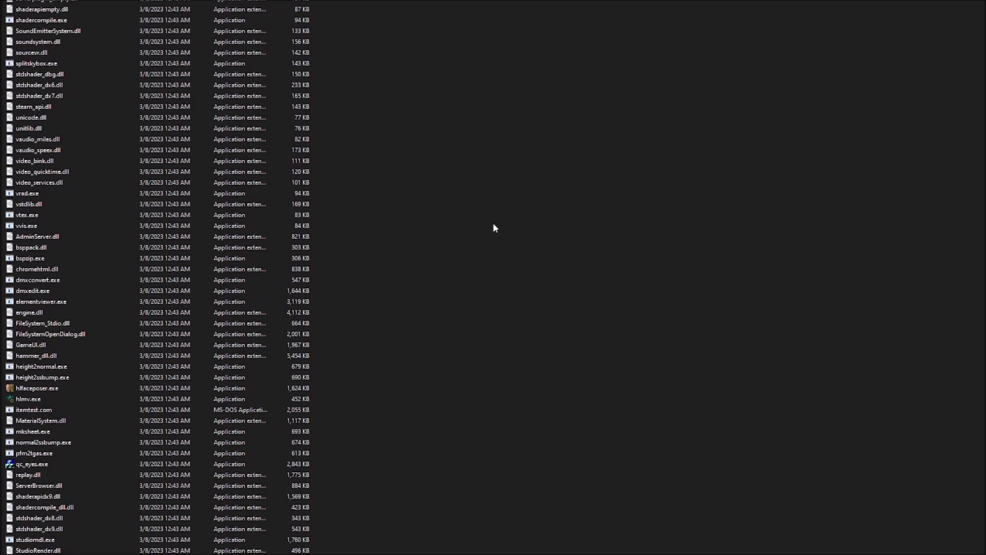
scroll(493, 241, "down", 10)
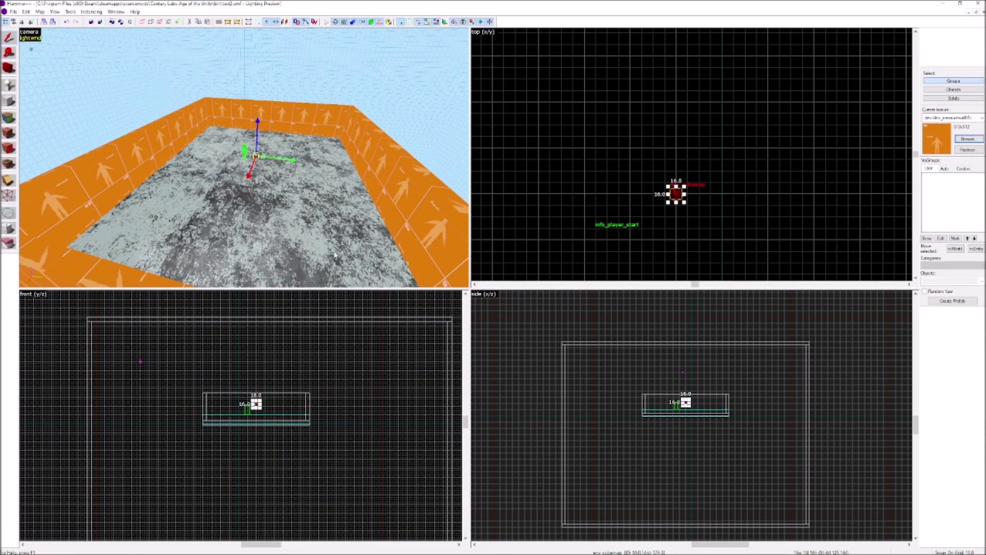
Step: Review Hammer++'s Options through to Build Programs, confirm the mod's BSP compiler path, and apply
left_click(69, 10)
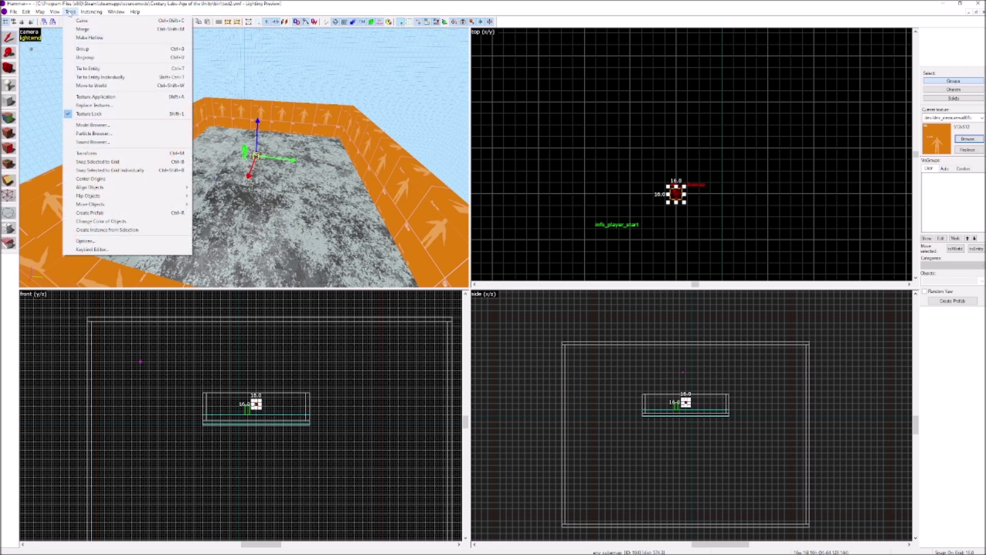
left_click(111, 241)
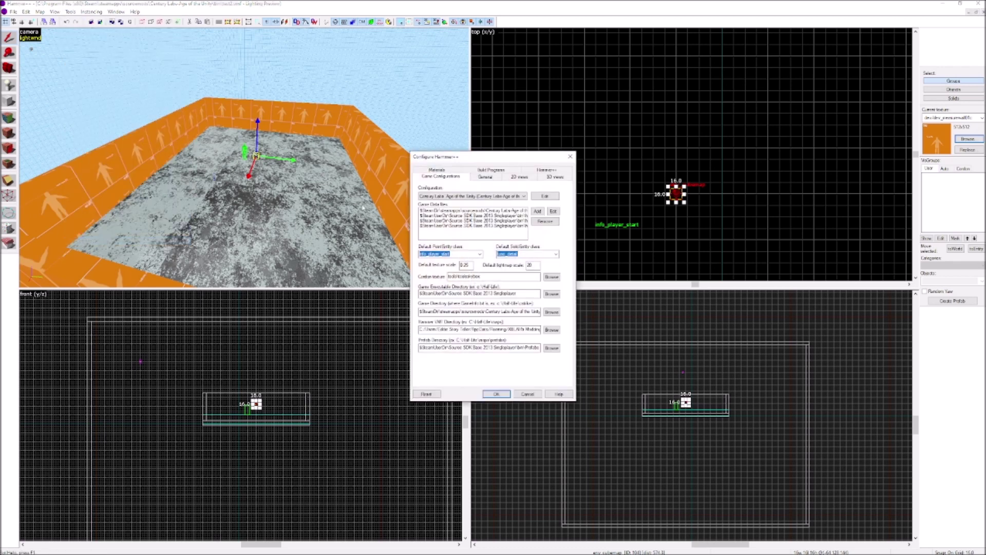
left_click(545, 172)
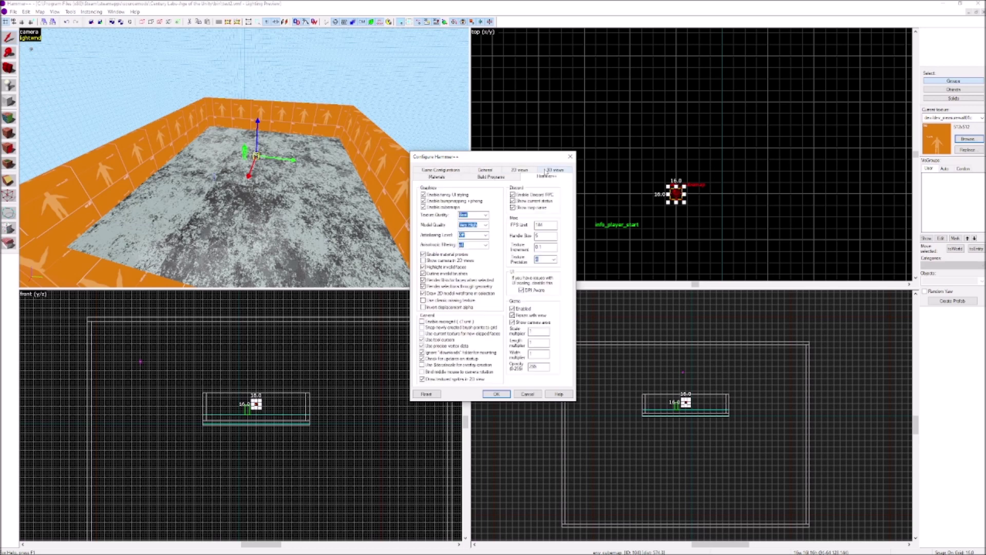
left_click(440, 169)
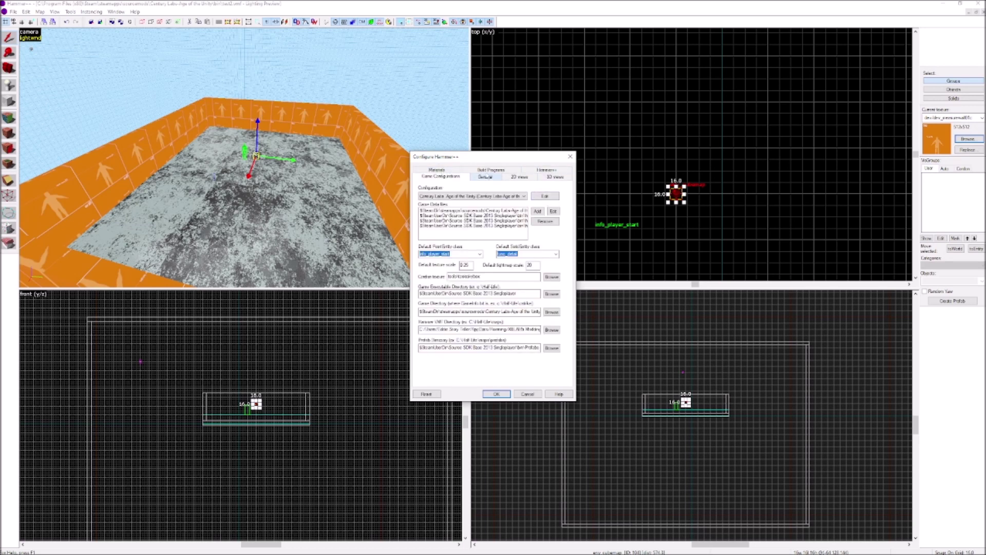
left_click(492, 171)
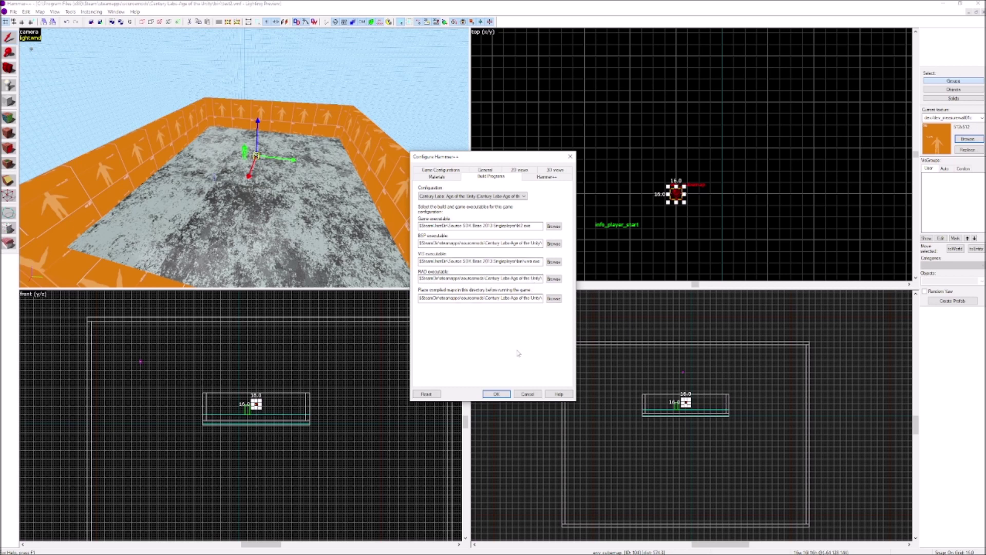
left_click(507, 393)
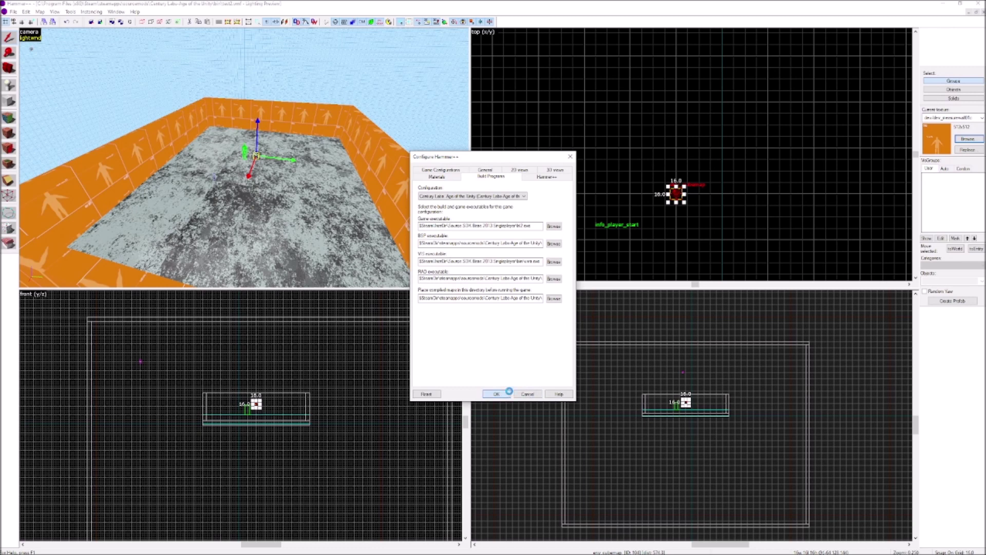